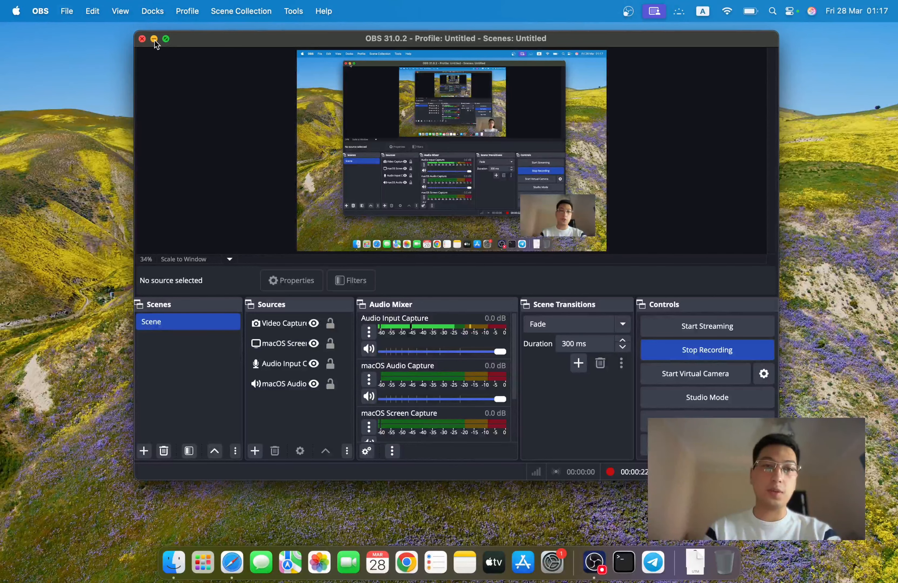
# - Minimize the recording window, switch to Safari, search for "utm" and open the UTM virtual machines website
pyautogui.click(154, 38)
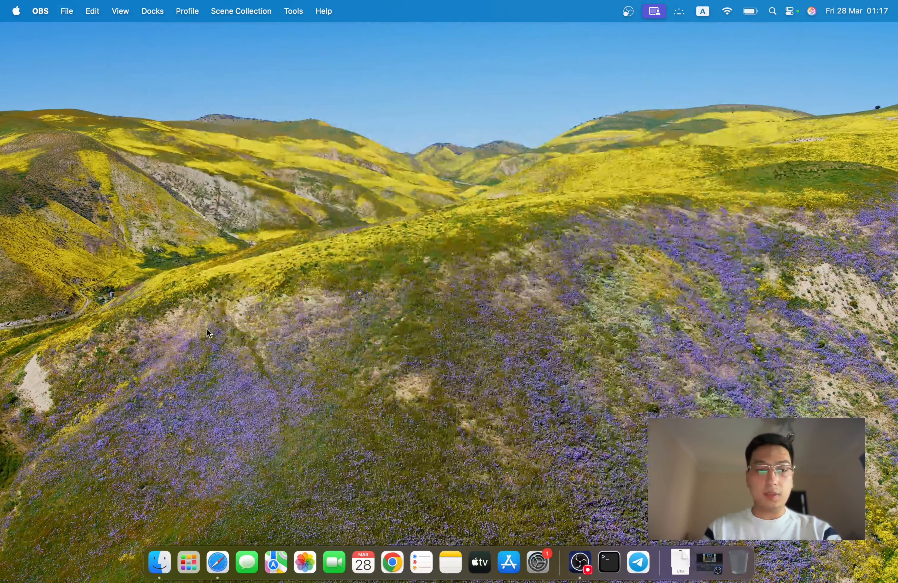
pyautogui.click(217, 562)
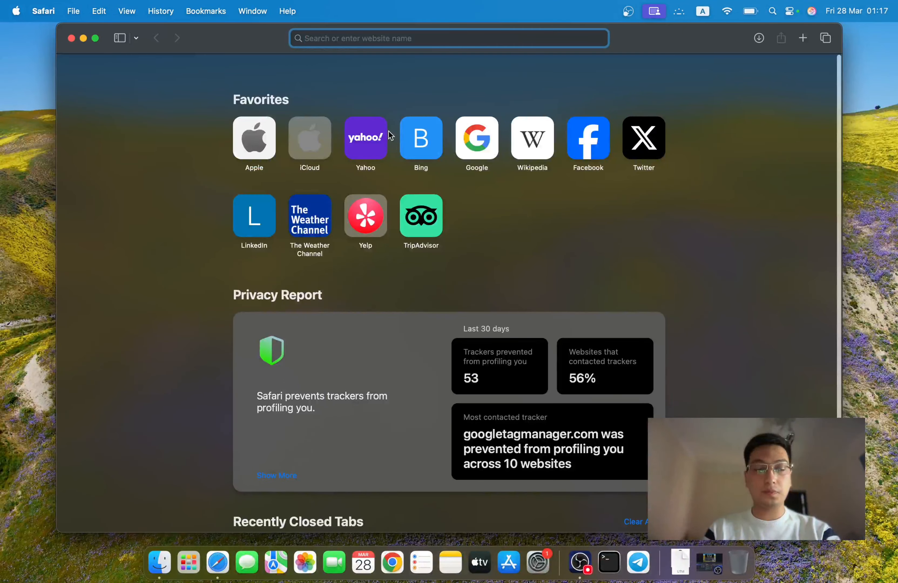
pyautogui.write('utm')
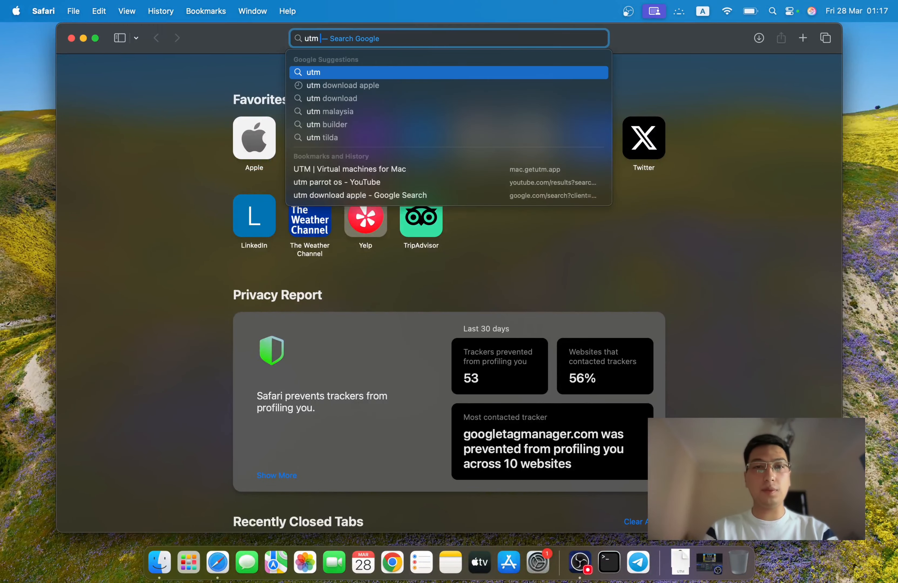
pyautogui.press('Return')
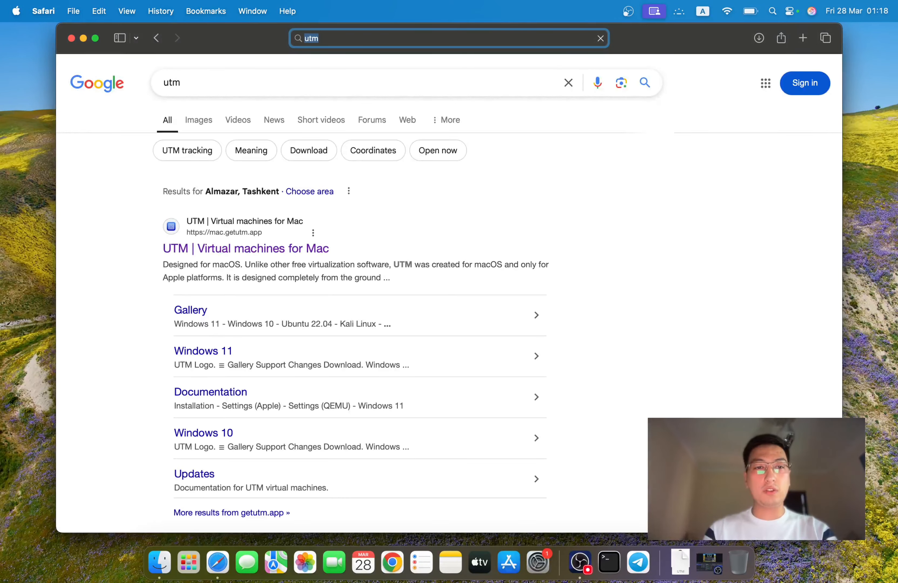
pyautogui.click(217, 248)
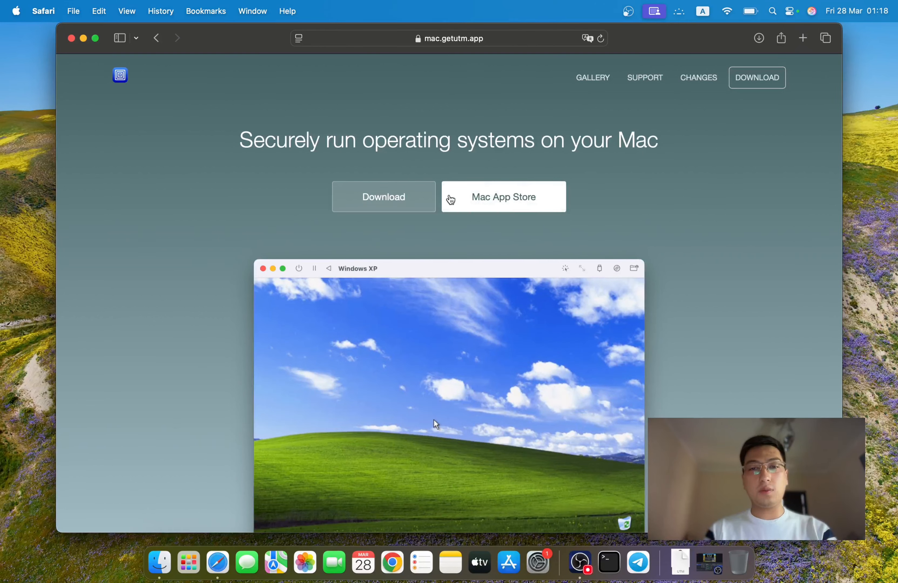
# - Download UTM for Mac from its website and check the download progress of UTM.dmg
pyautogui.click(425, 200)
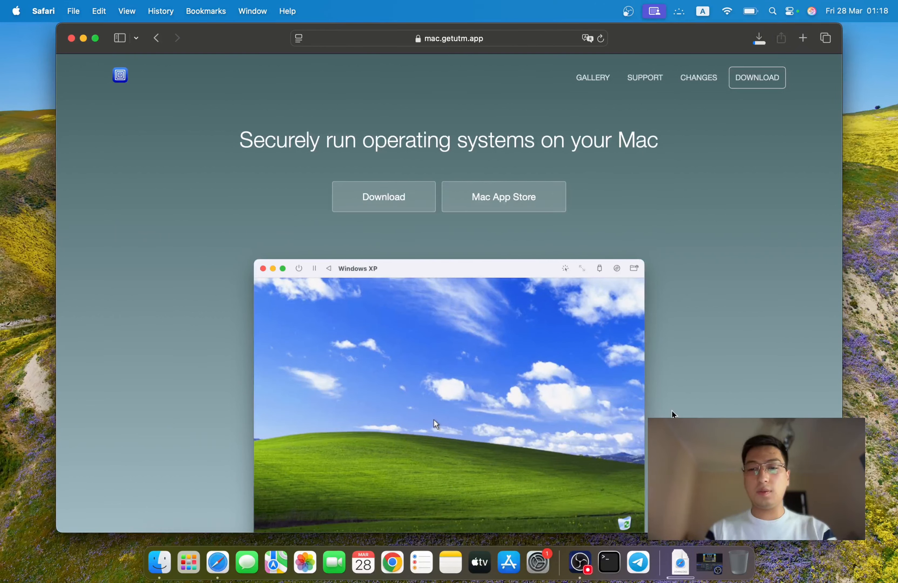
pyautogui.click(681, 564)
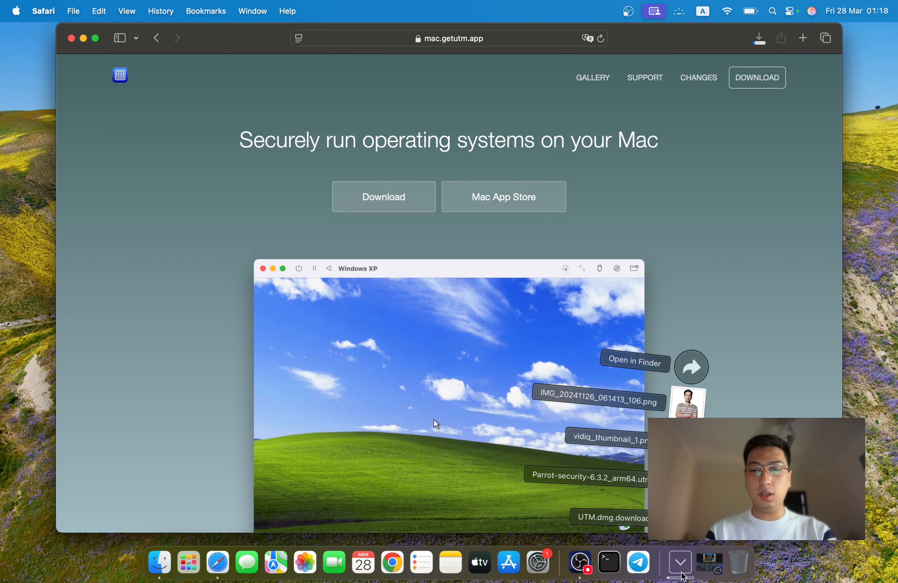
pyautogui.click(681, 564)
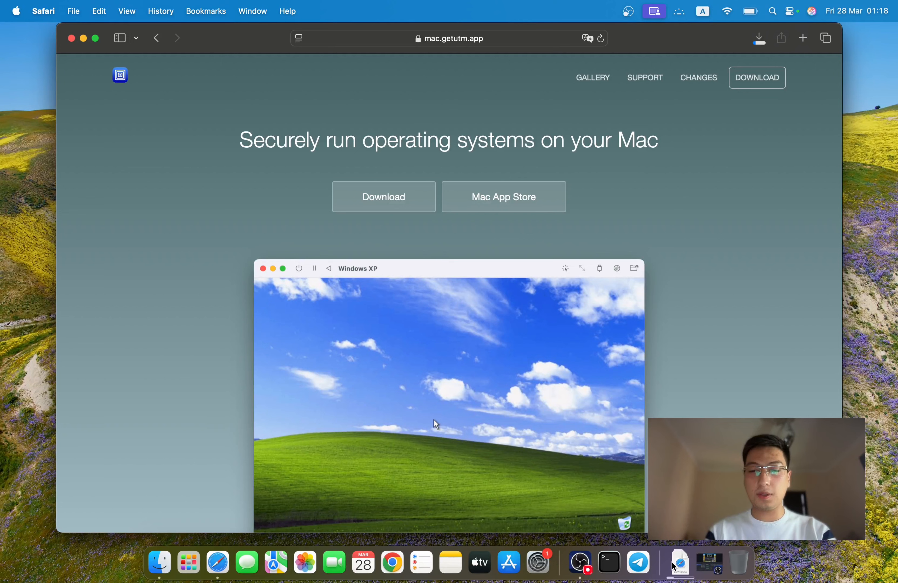
pyautogui.click(759, 38)
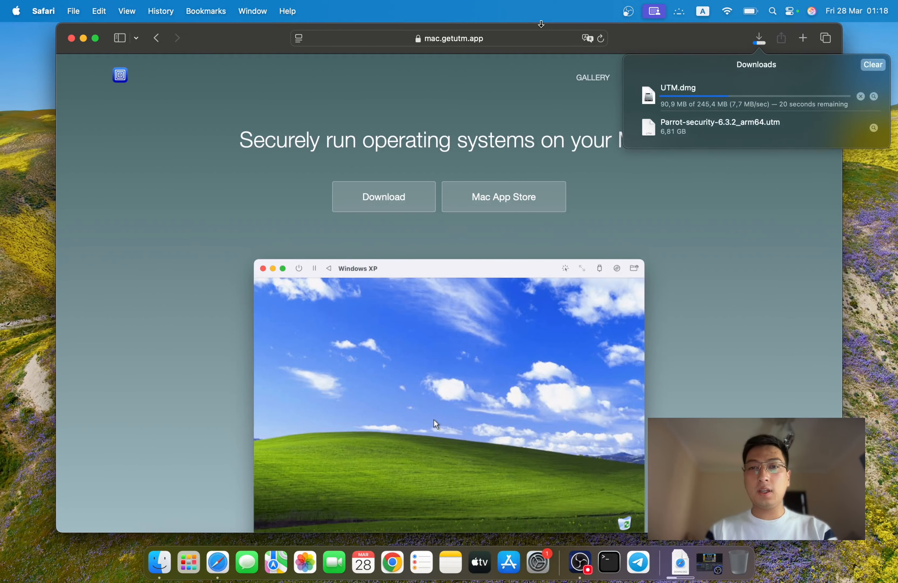
# - Open kali.org in a new tab and go to its download page
pyautogui.click(802, 38)
pyautogui.write('kali.org/')
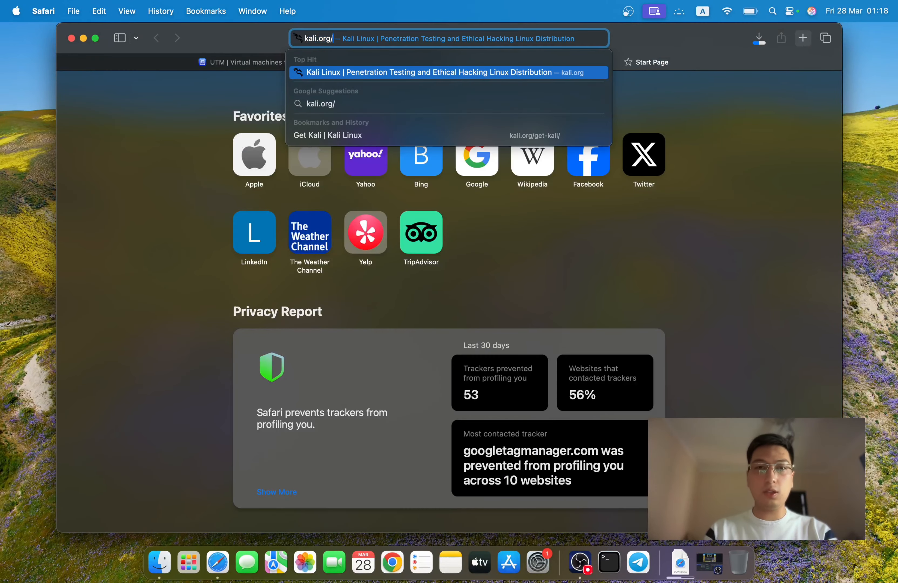
pyautogui.press('Return')
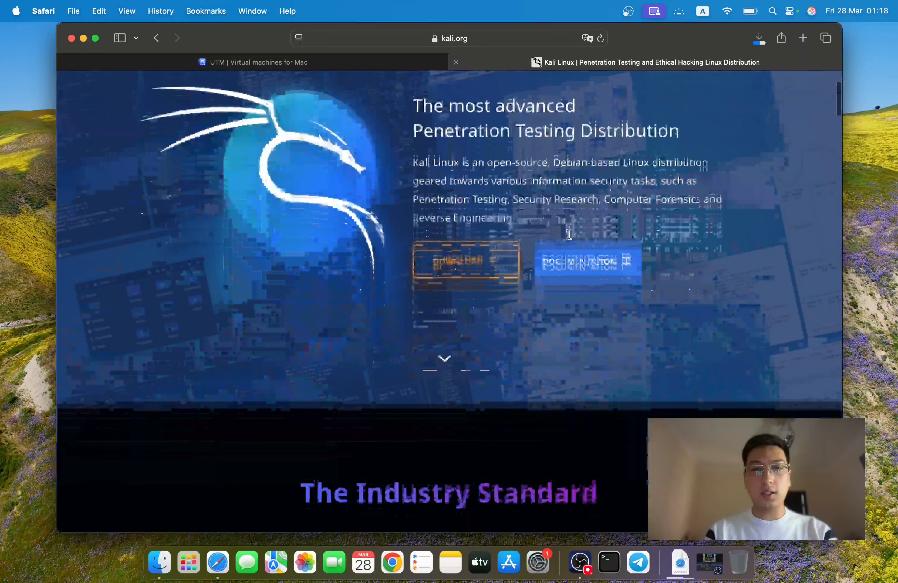
pyautogui.scroll(-5, 568, 233)
pyautogui.scroll(10, 567, 232)
pyautogui.click(465, 385)
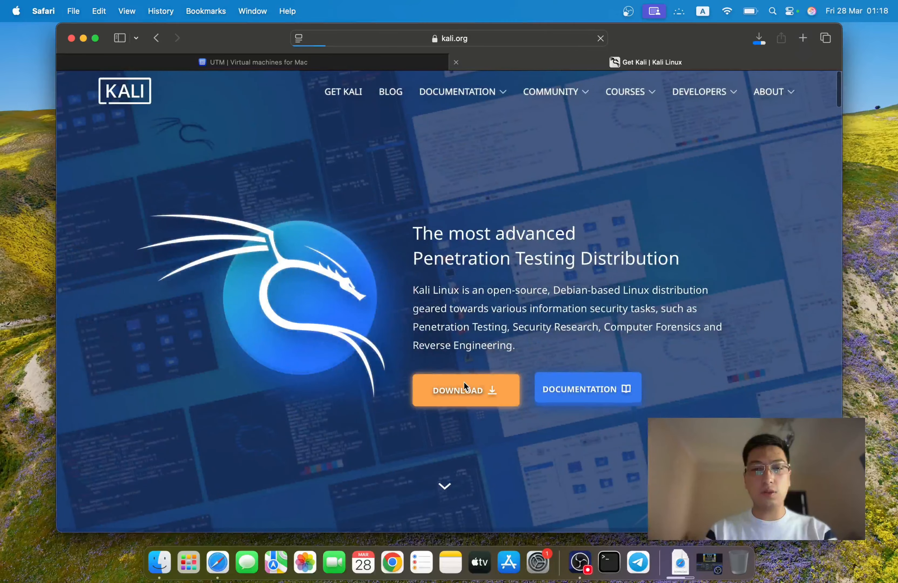
# - Examine Kali's pre-built virtual machine images, including the weekly builds, and return to the Kali home page
pyautogui.scroll(-10, 445, 411)
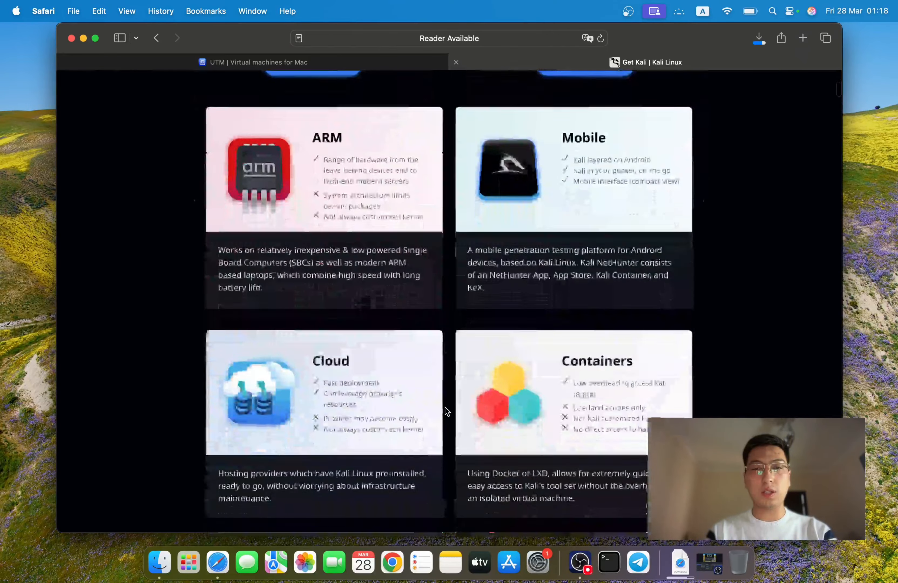
pyautogui.scroll(5, 445, 411)
pyautogui.click(615, 315)
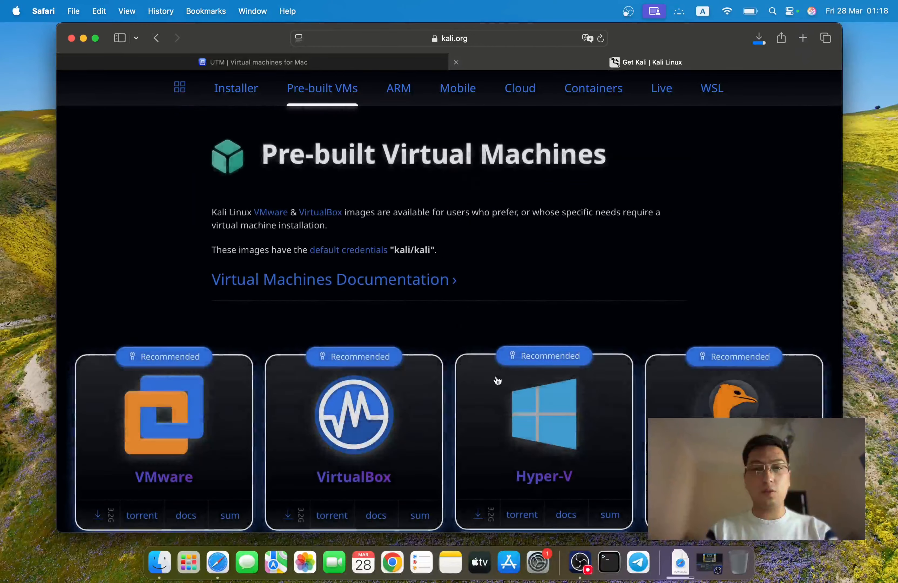
pyautogui.scroll(-5, 497, 381)
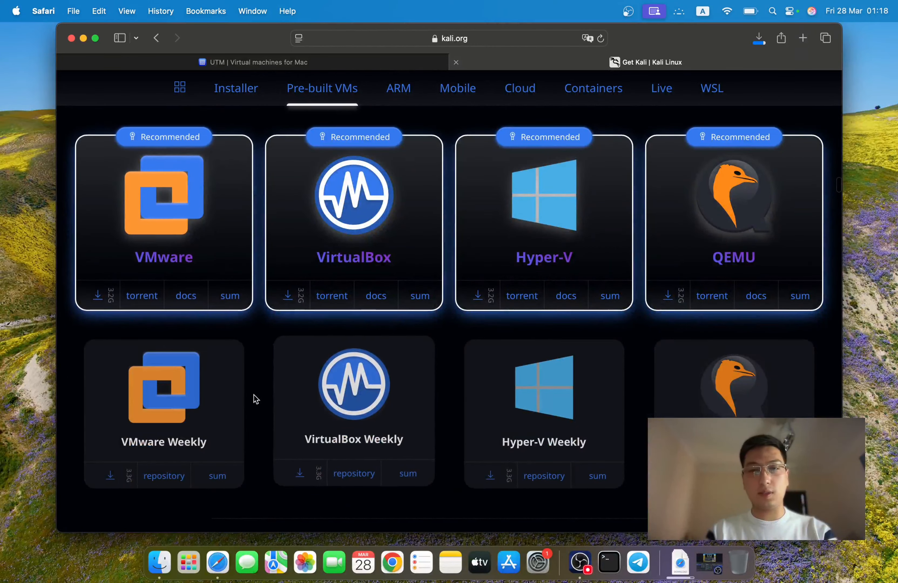
pyautogui.scroll(5, 235, 417)
pyautogui.click(156, 38)
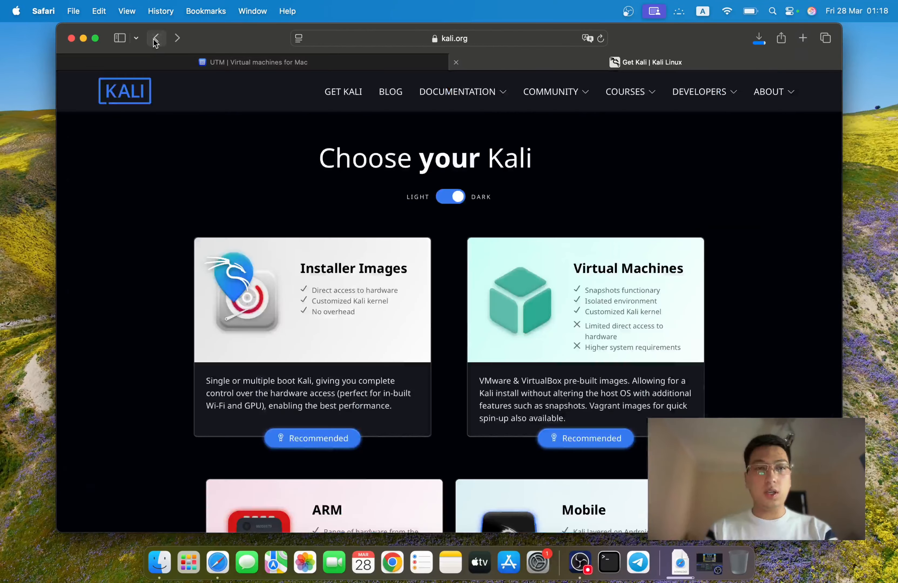
pyautogui.click(155, 39)
# - Open parrotsec.org in the Kali tab and go to the ParrotOS edition chooser
pyautogui.click(441, 38)
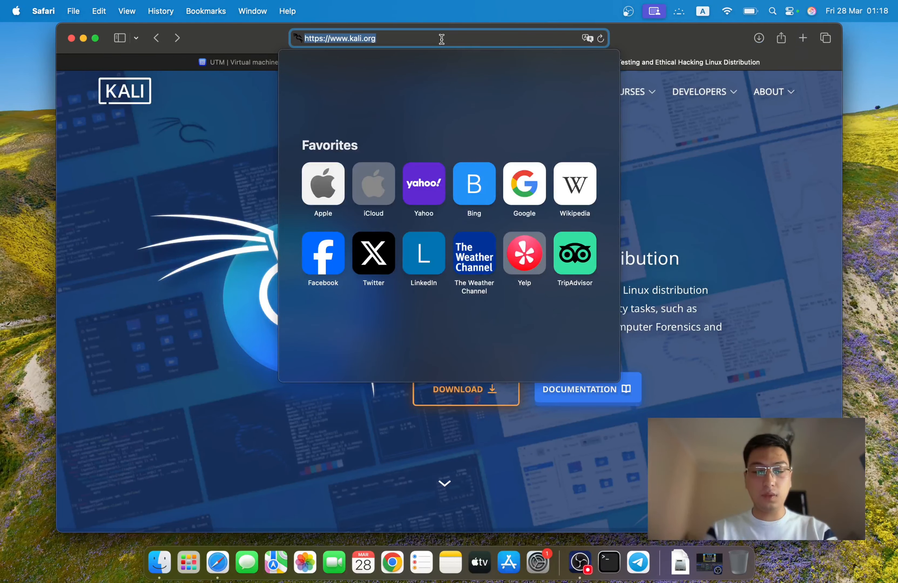
pyautogui.write('parrotsec')
pyautogui.press('Return')
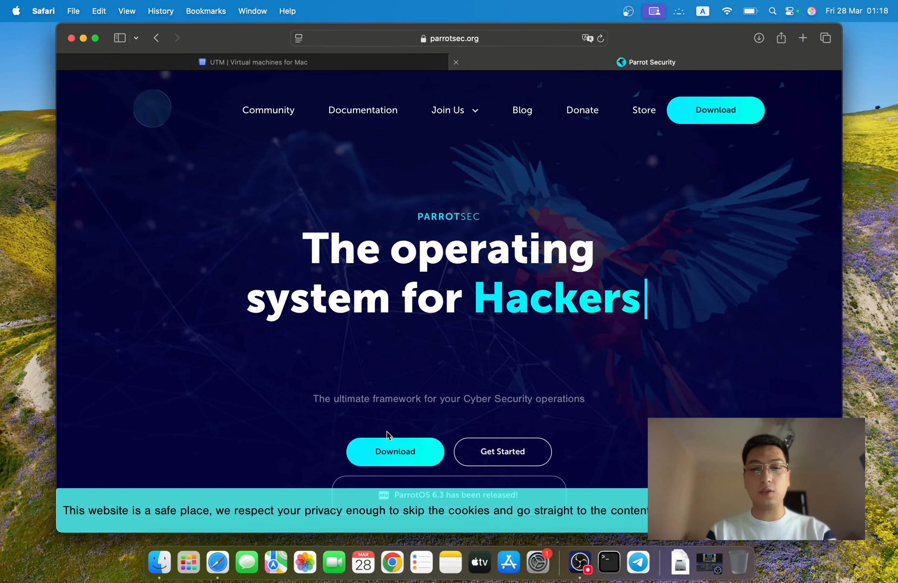
pyautogui.click(386, 451)
pyautogui.scroll(-6, 391, 449)
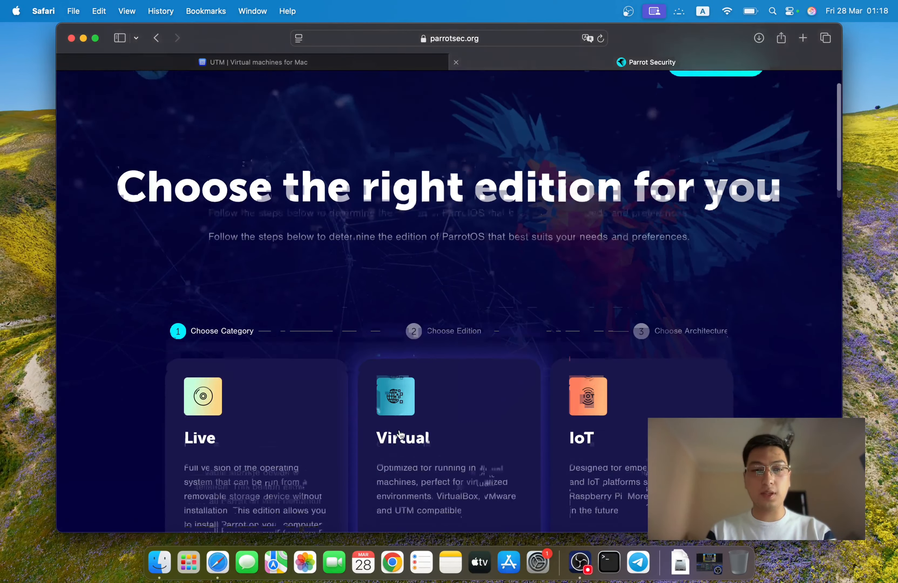
# - Choose the Virtual category, Security edition and ARM64 architecture of ParrotOS, and show its direct download options
pyautogui.click(426, 206)
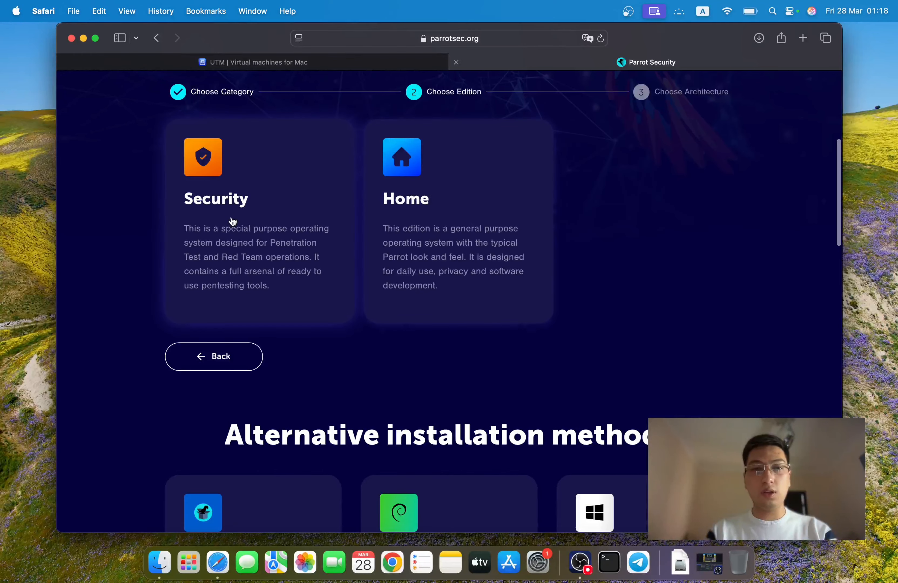
pyautogui.click(243, 202)
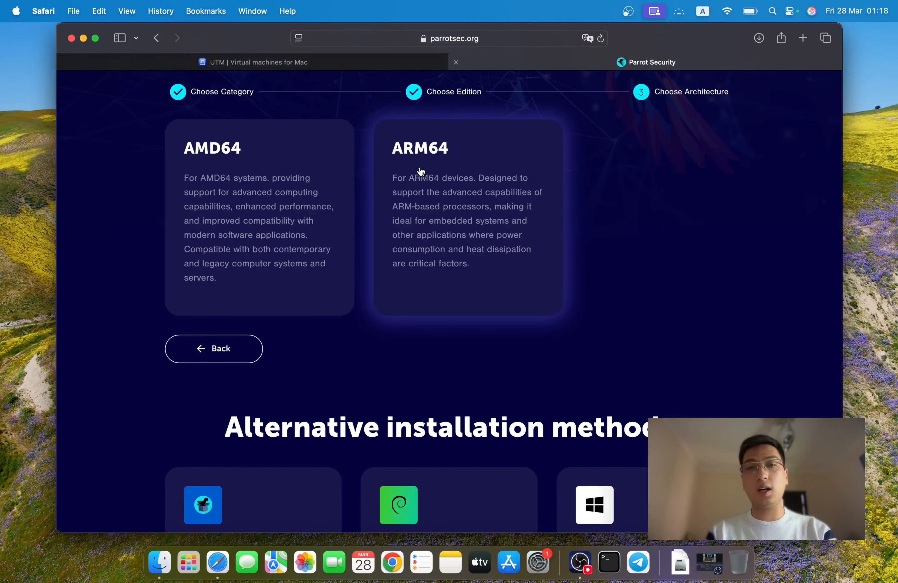
pyautogui.click(439, 184)
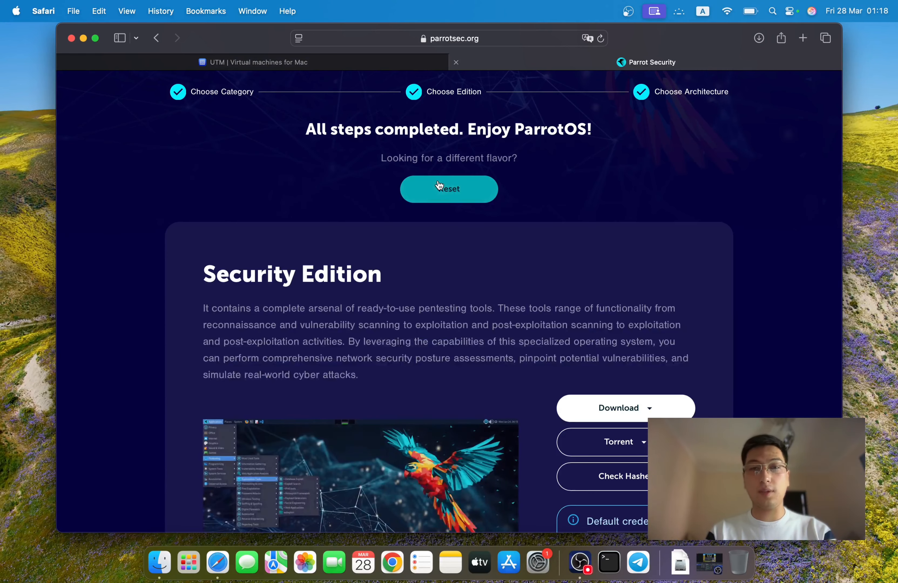
pyautogui.scroll(-4, 451, 242)
pyautogui.scroll(-3, 457, 323)
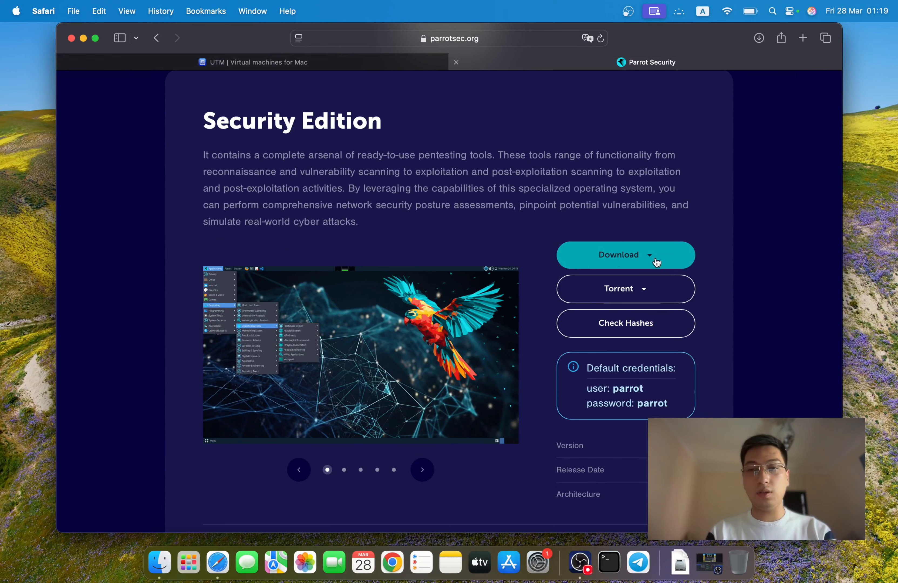
pyautogui.click(638, 260)
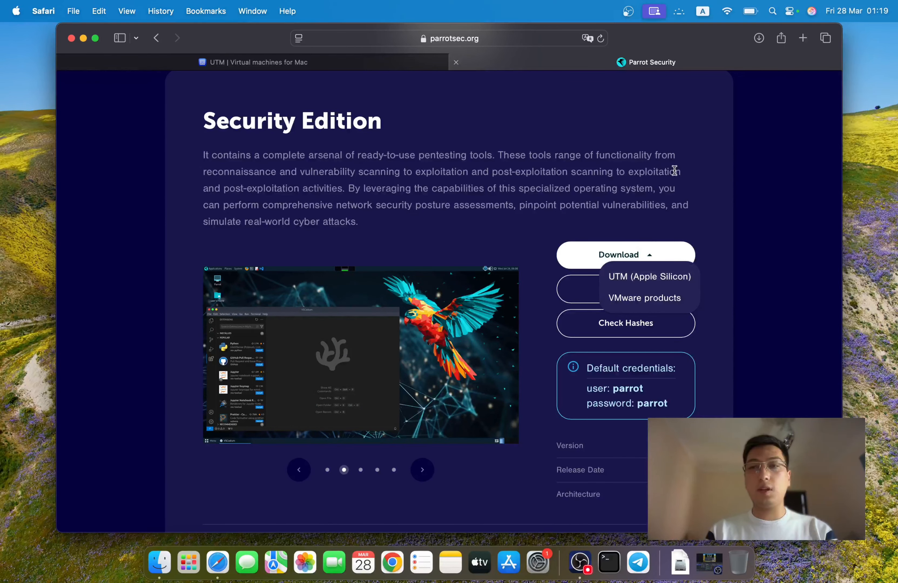
# - Close the Parrot Security tab, check the downloads list for UTM.dmg and the Parrot image, and minimize the browser
pyautogui.click(456, 62)
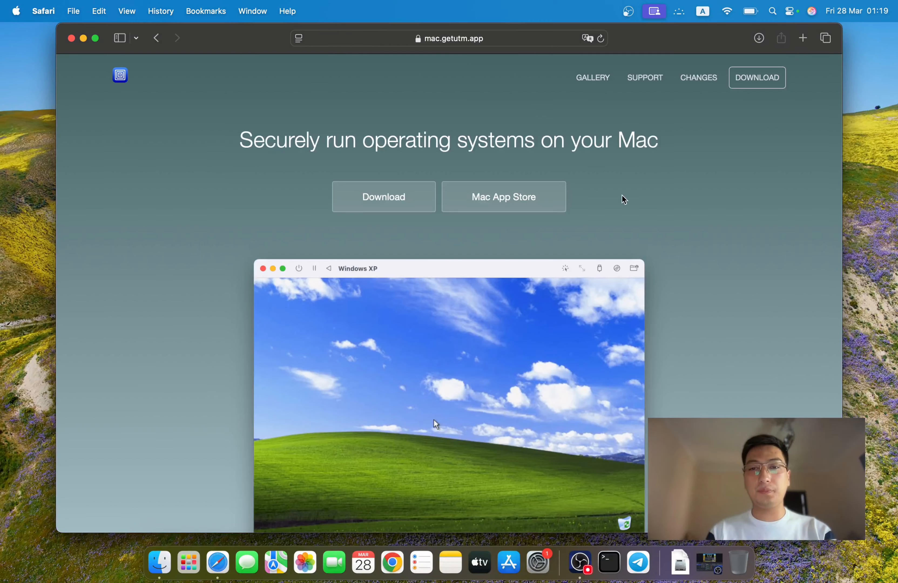
pyautogui.click(760, 39)
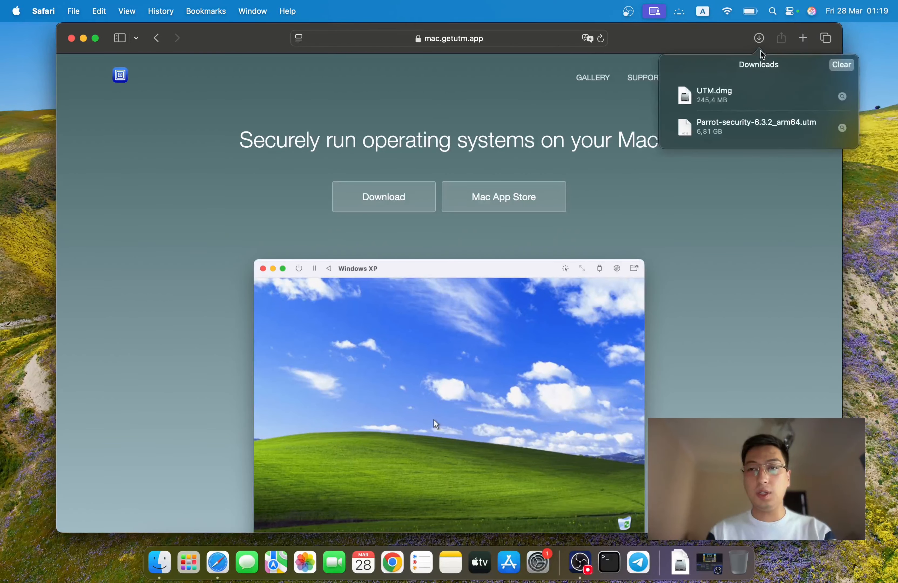
pyautogui.click(83, 38)
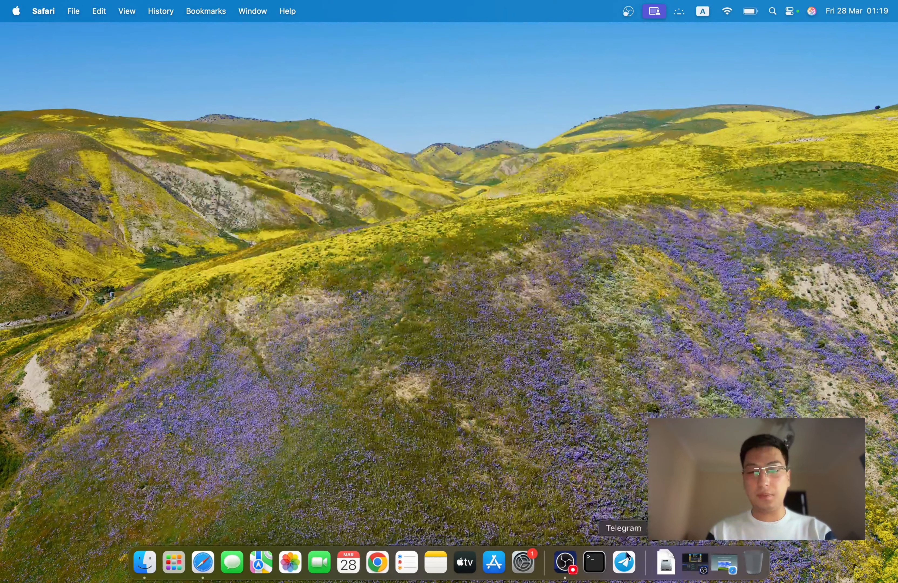
# - Open the downloaded UTM.dmg and install UTM by copying it into the Applications folder
pyautogui.click(665, 563)
pyautogui.click(632, 518)
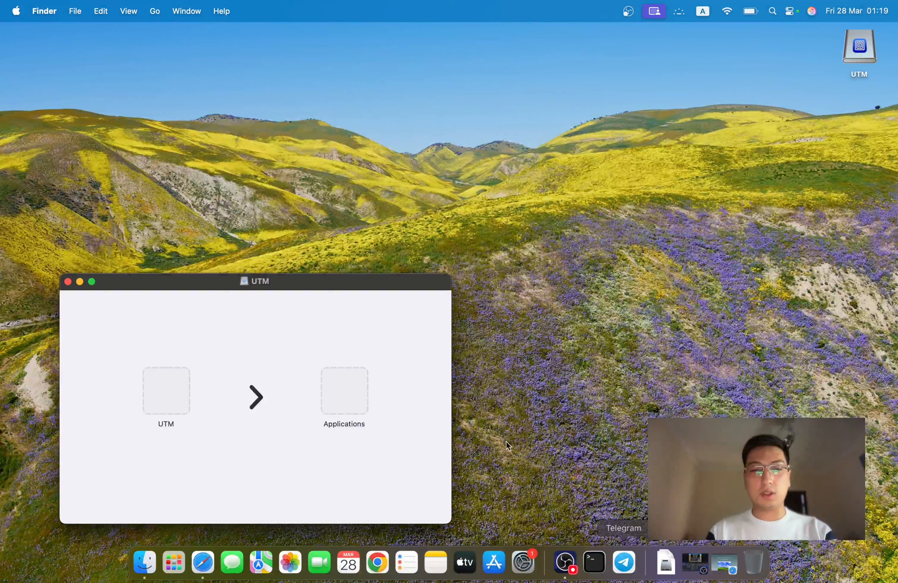
pyautogui.moveTo(318, 286); pyautogui.dragTo(450, 122)
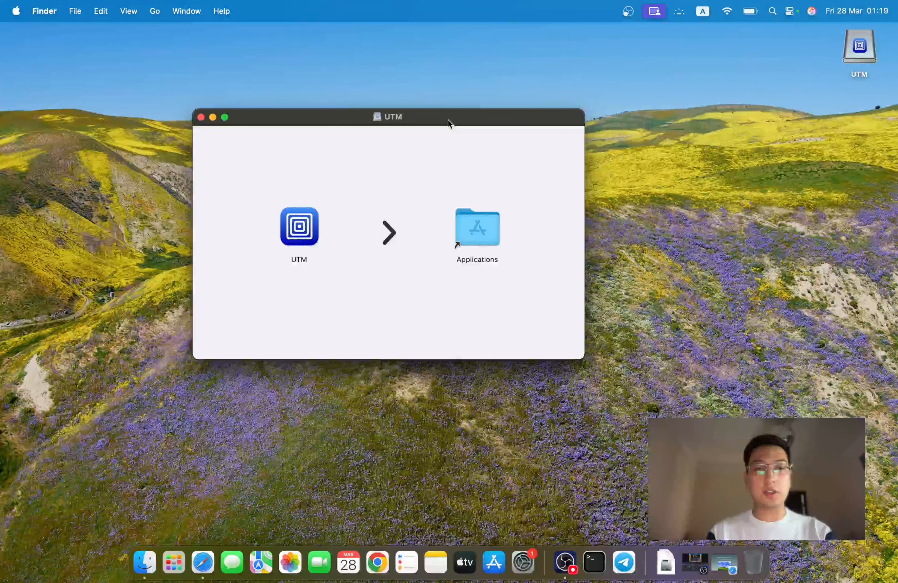
pyautogui.moveTo(302, 235); pyautogui.dragTo(477, 233)
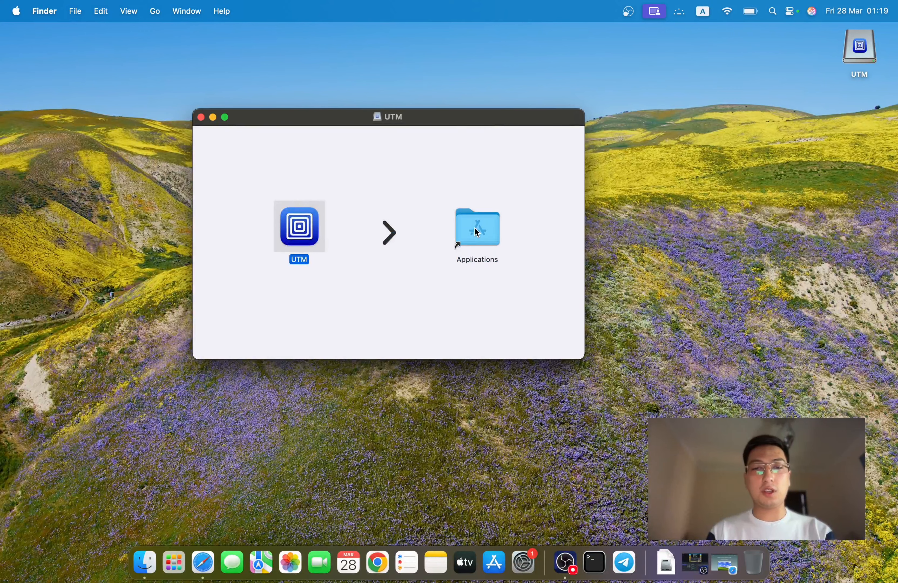
pyautogui.click(201, 117)
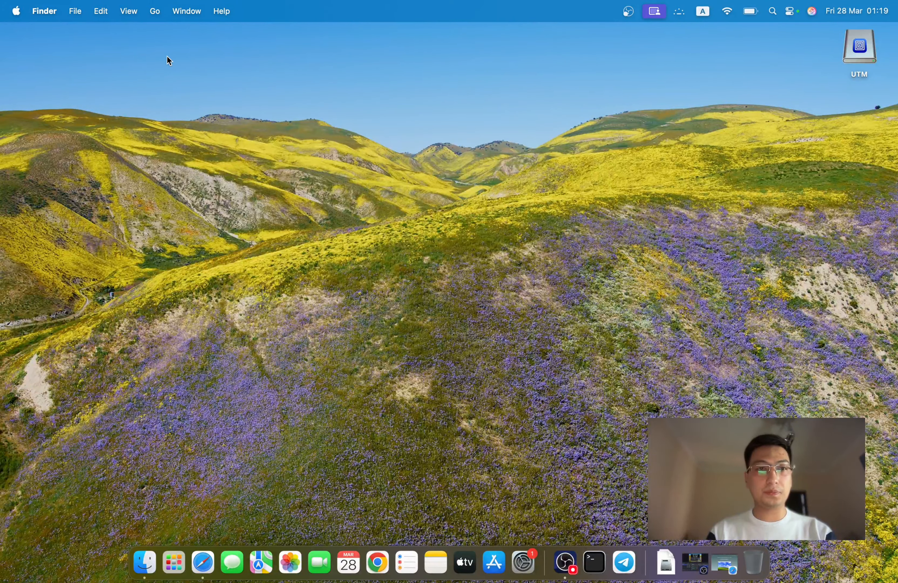
# - Open the Applications folder in Finder and locate the UTM app
pyautogui.click(154, 13)
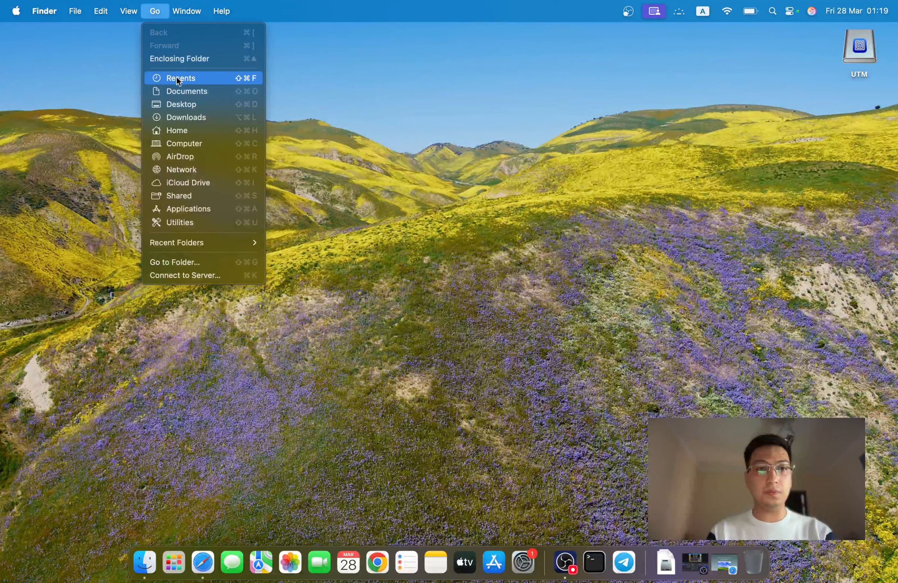
pyautogui.click(188, 81)
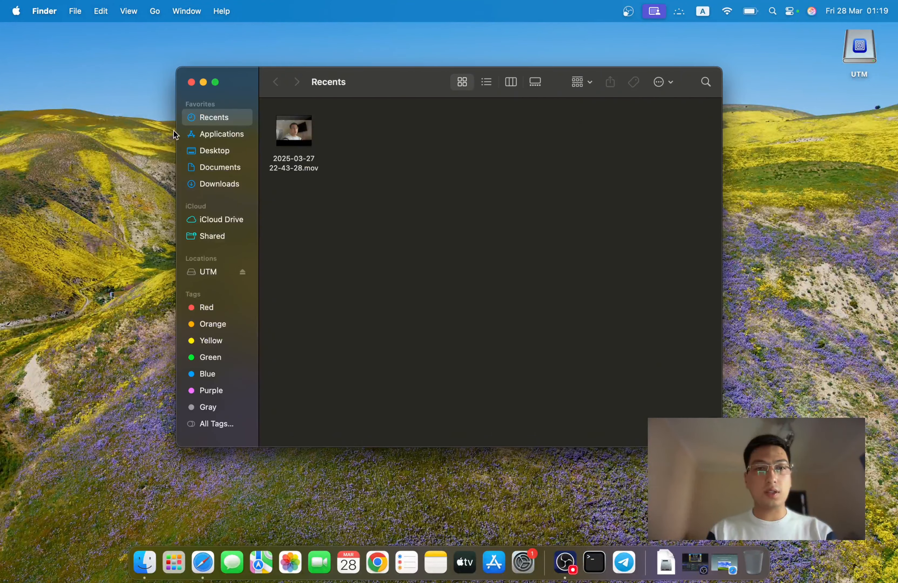
pyautogui.click(227, 137)
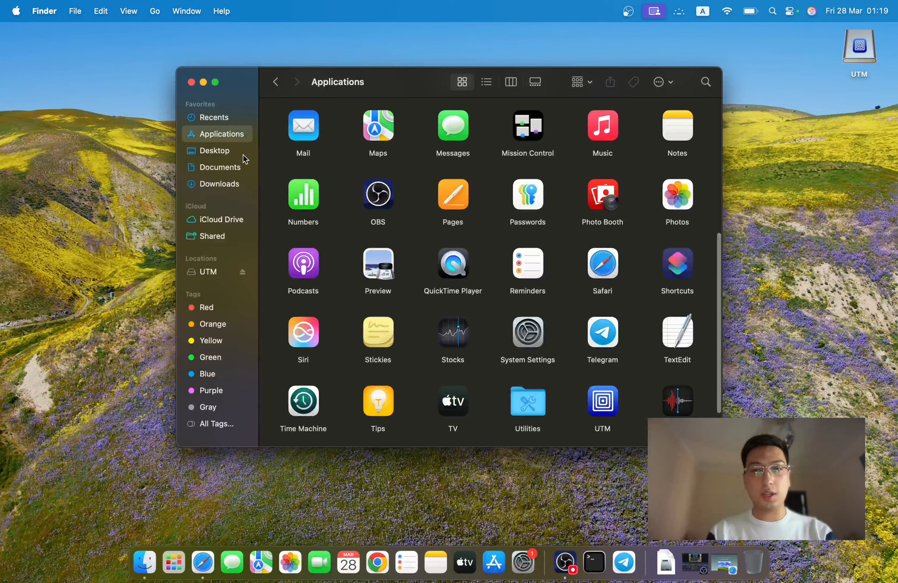
pyautogui.scroll(-3, 390, 256)
pyautogui.scroll(6, 390, 256)
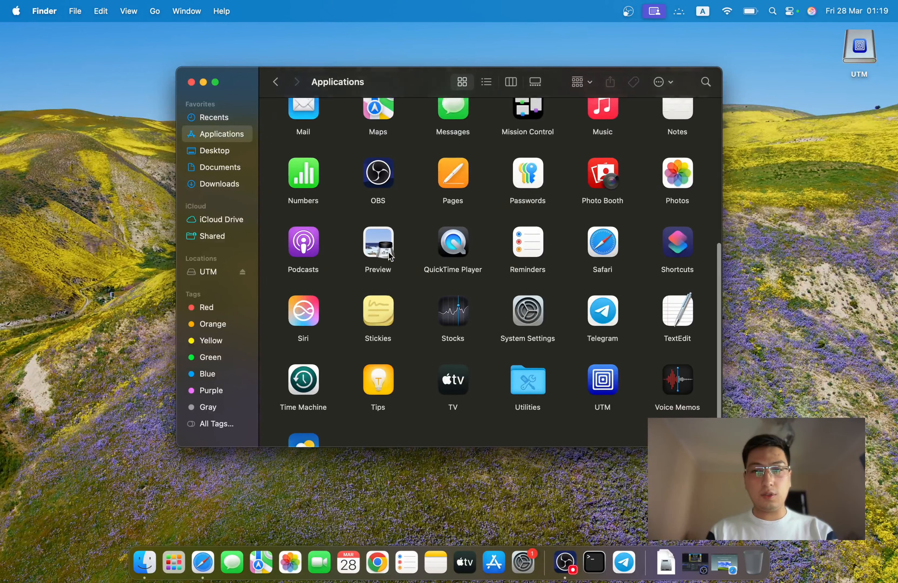
# - Launch UTM from the Applications folder and confirm opening the app downloaded from the Internet
pyautogui.scroll(8, 390, 255)
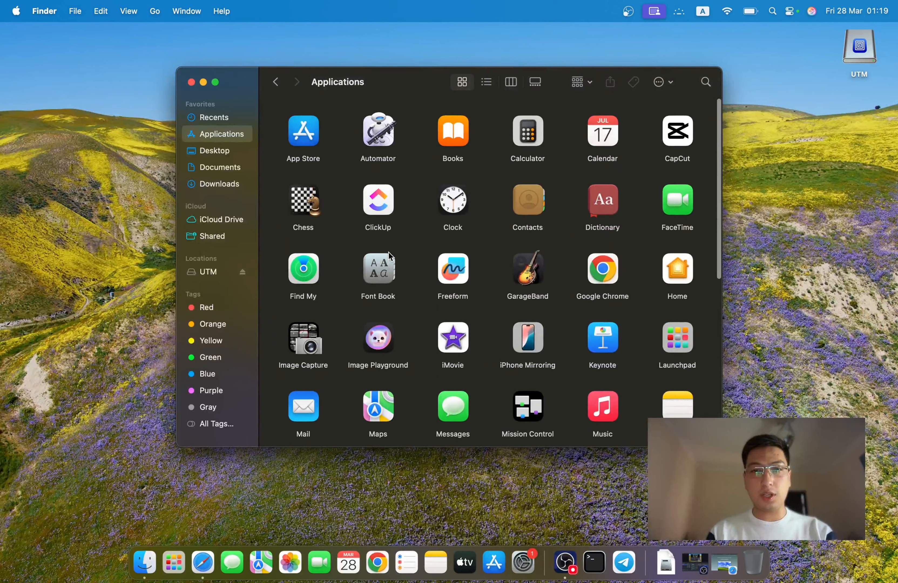
pyautogui.scroll(-5, 390, 256)
pyautogui.scroll(-5, 390, 256)
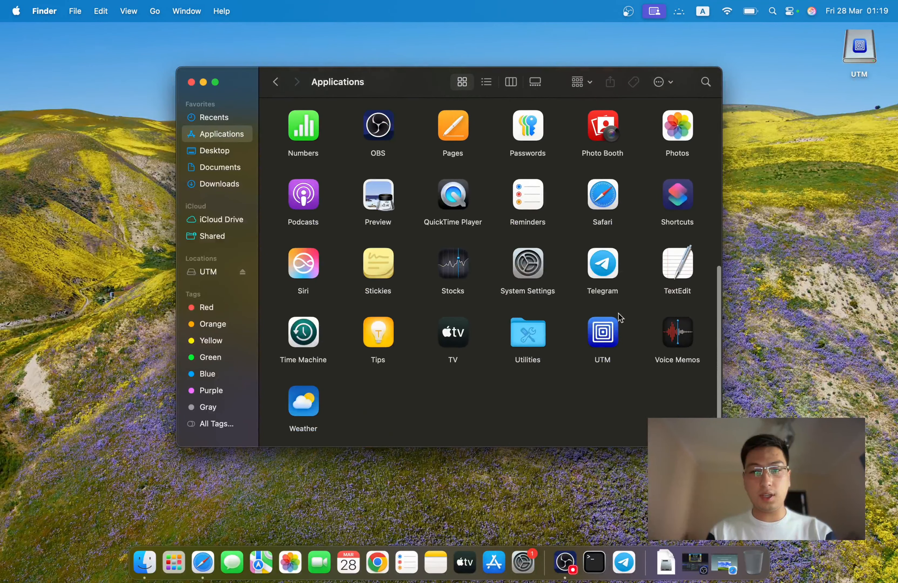
pyautogui.click(606, 329)
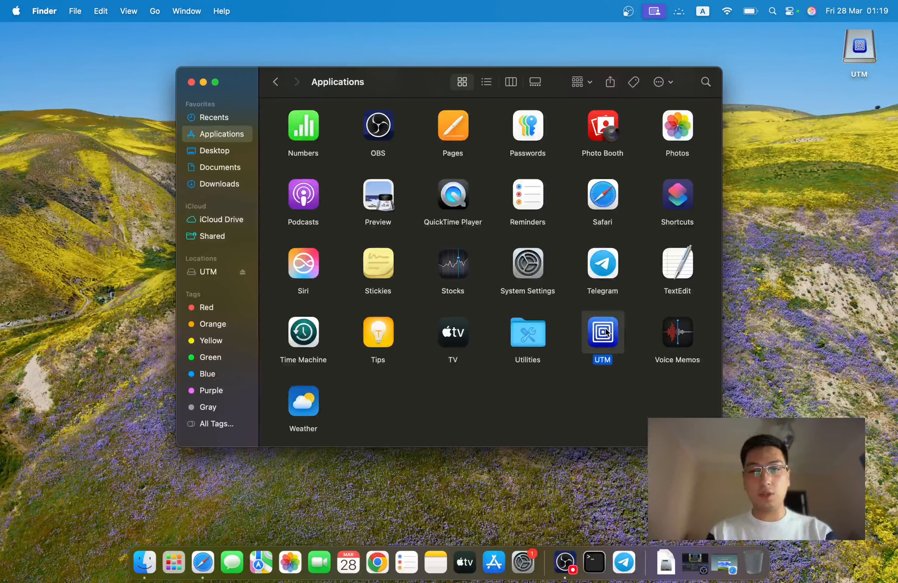
pyautogui.doubleClick(607, 332)
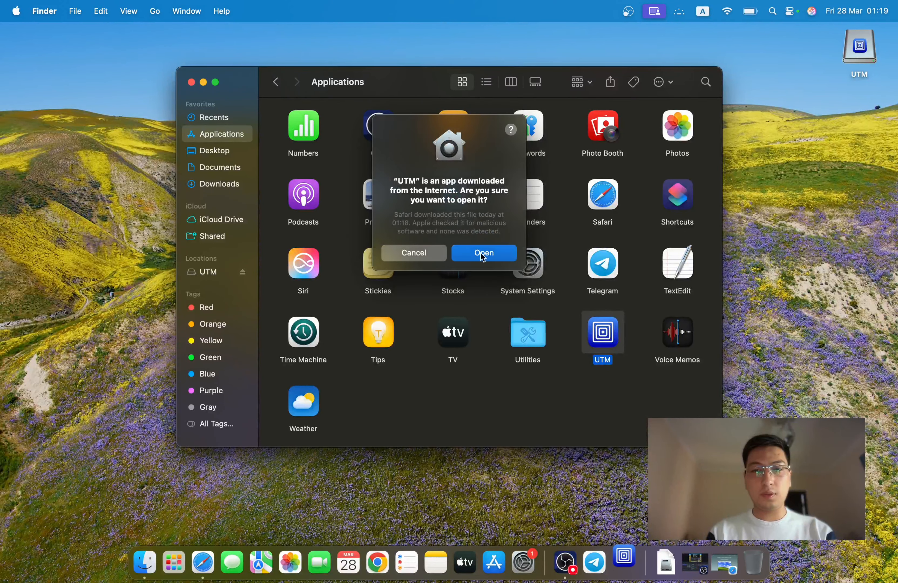
pyautogui.click(486, 259)
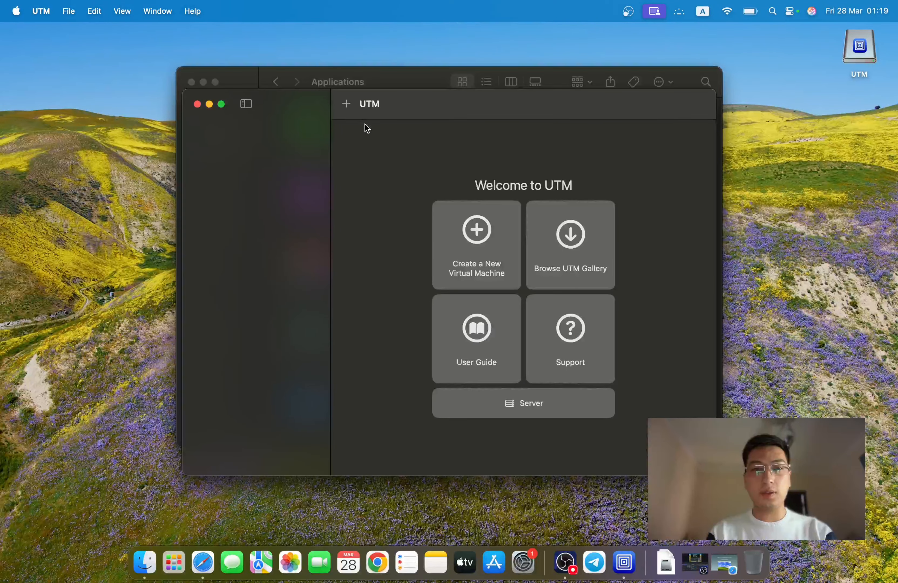
# - Minimize the Applications window and move the UTM window slightly higher on the desktop
pyautogui.click(330, 70)
pyautogui.click(203, 82)
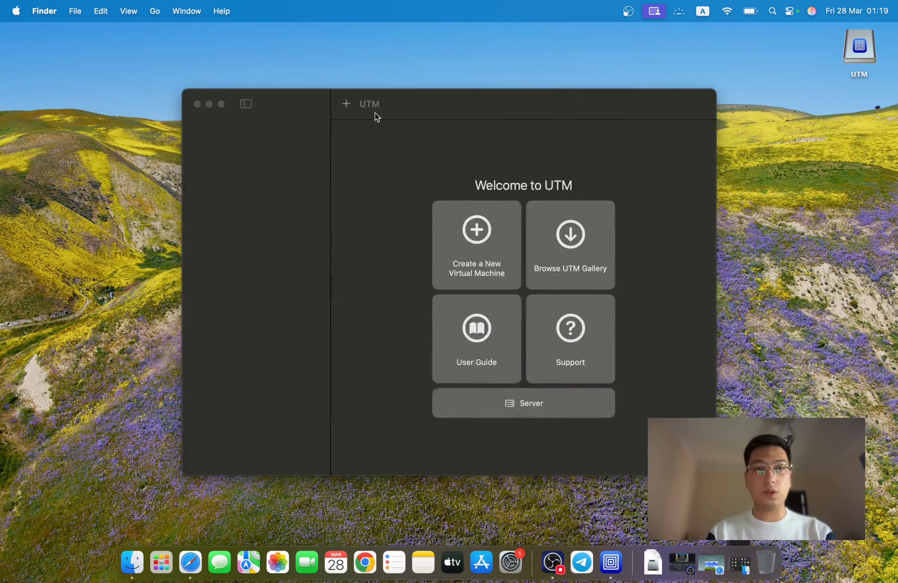
pyautogui.moveTo(420, 87); pyautogui.dragTo(434, 82)
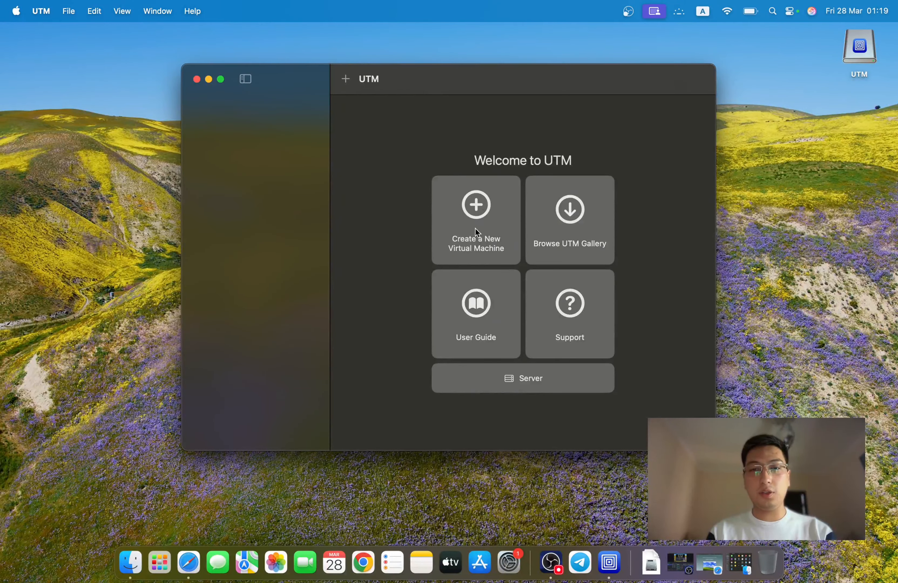
pyautogui.click(476, 205)
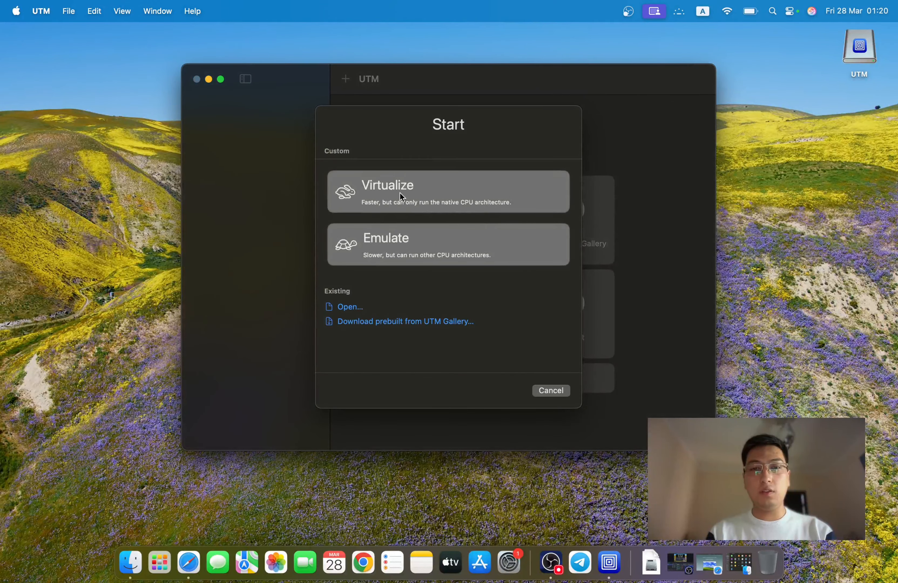
pyautogui.click(437, 196)
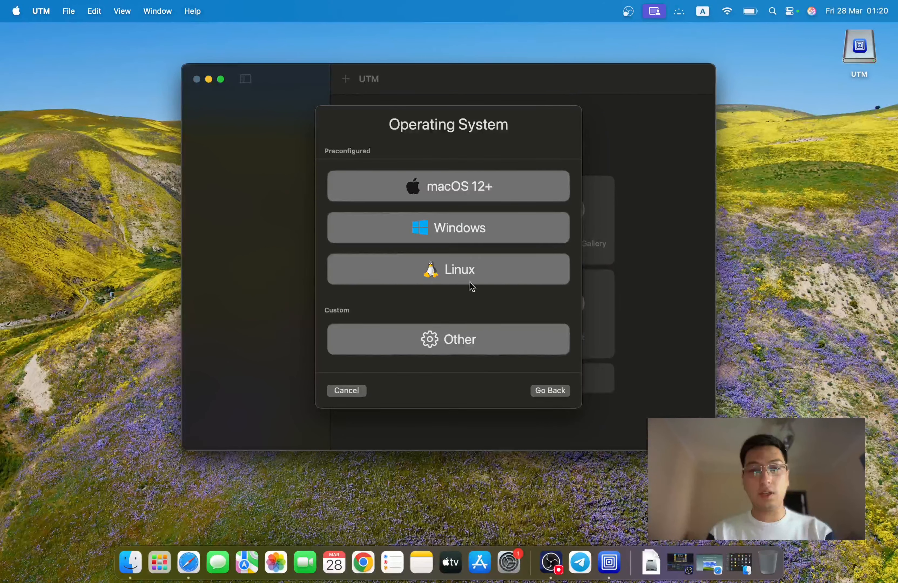
pyautogui.click(484, 275)
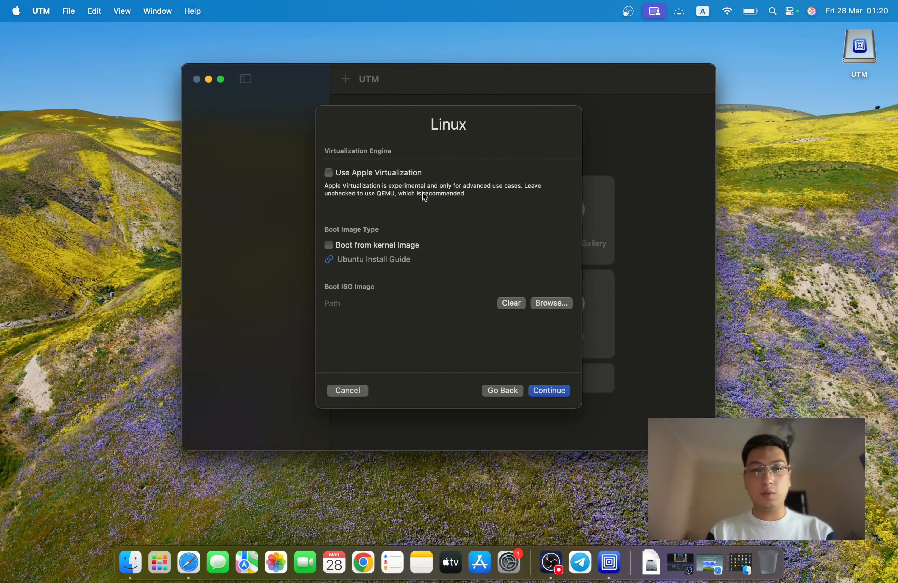
pyautogui.click(552, 303)
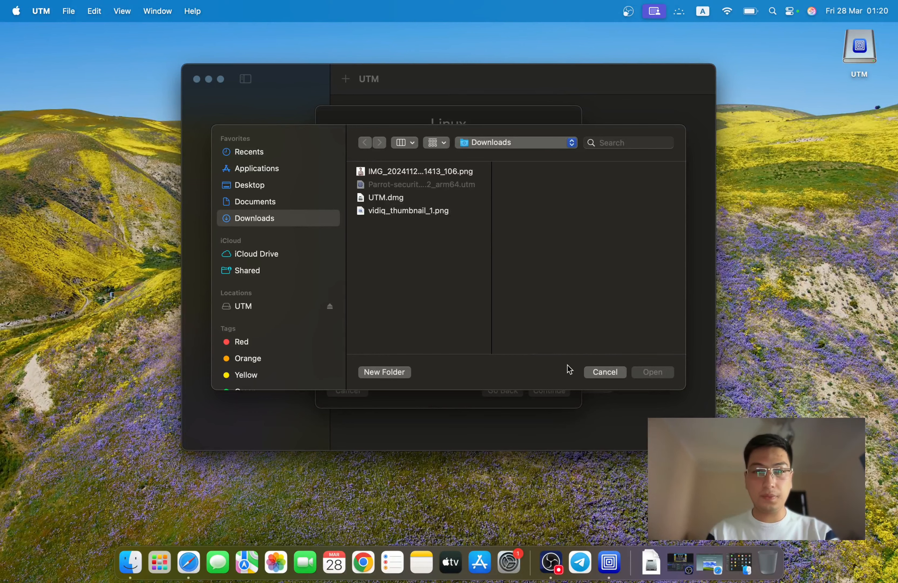
pyautogui.click(595, 373)
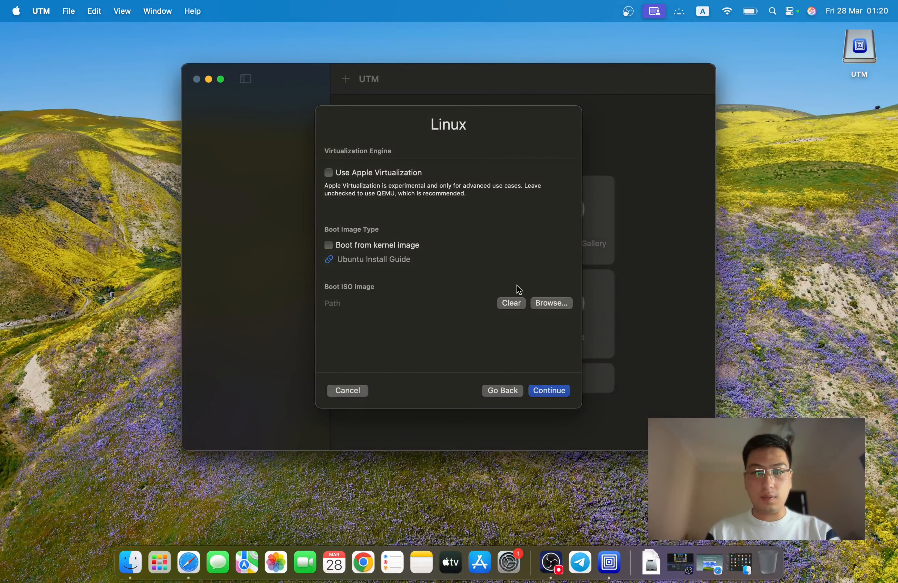
pyautogui.click(394, 173)
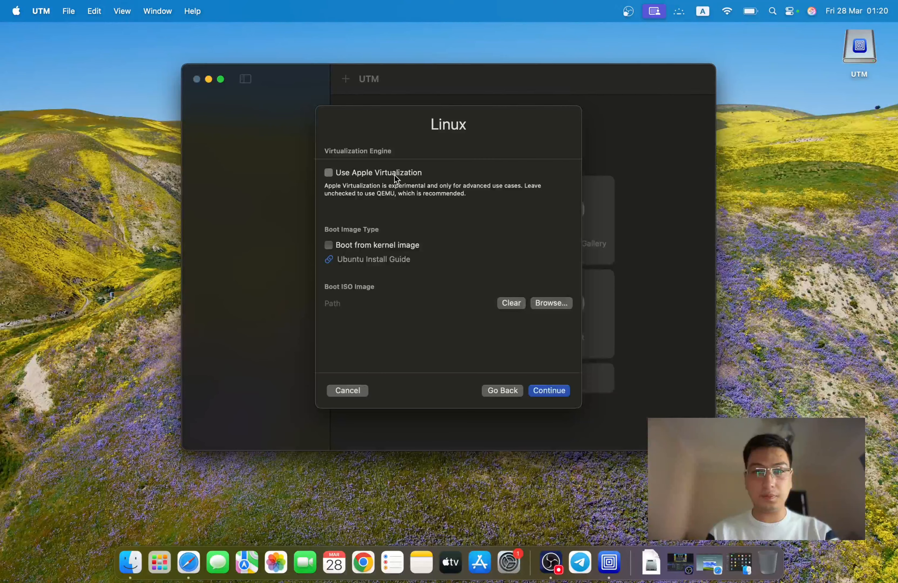
pyautogui.scroll(-1, 420, 279)
pyautogui.scroll(1, 420, 280)
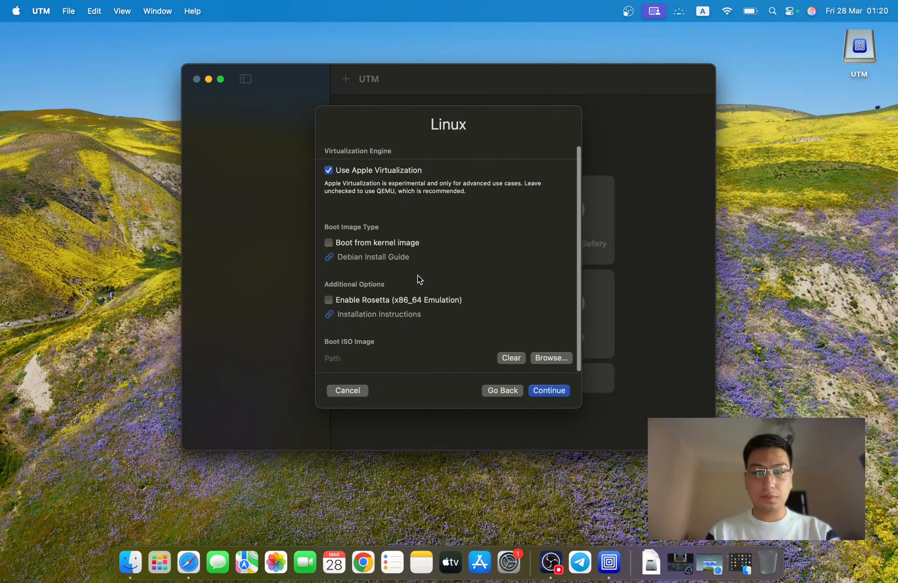
pyautogui.click(554, 359)
pyautogui.press('Escape')
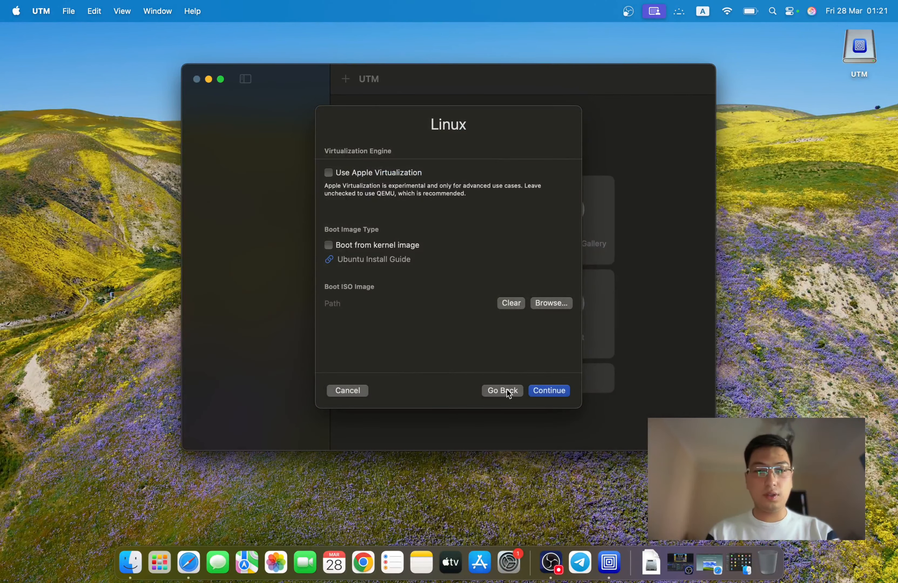
pyautogui.click(507, 390)
pyautogui.click(346, 391)
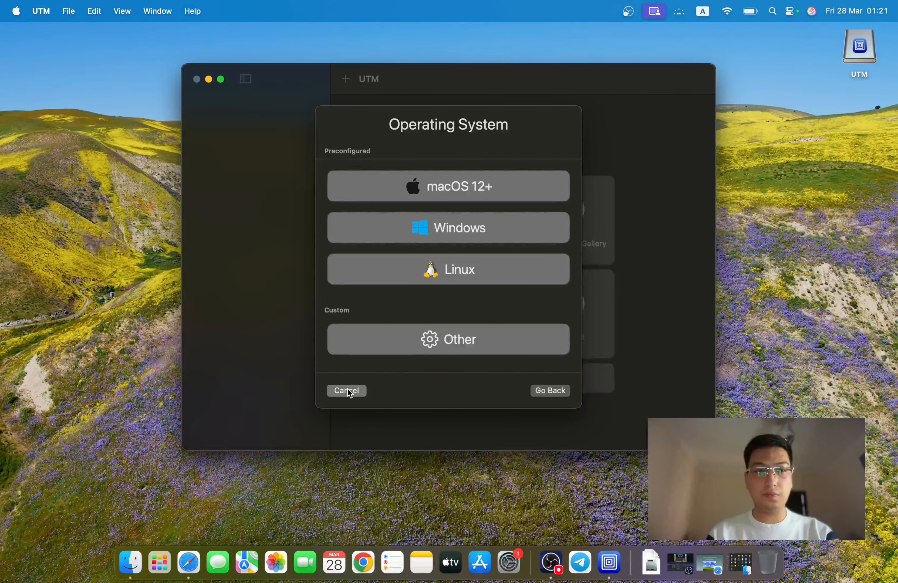
pyautogui.click(196, 79)
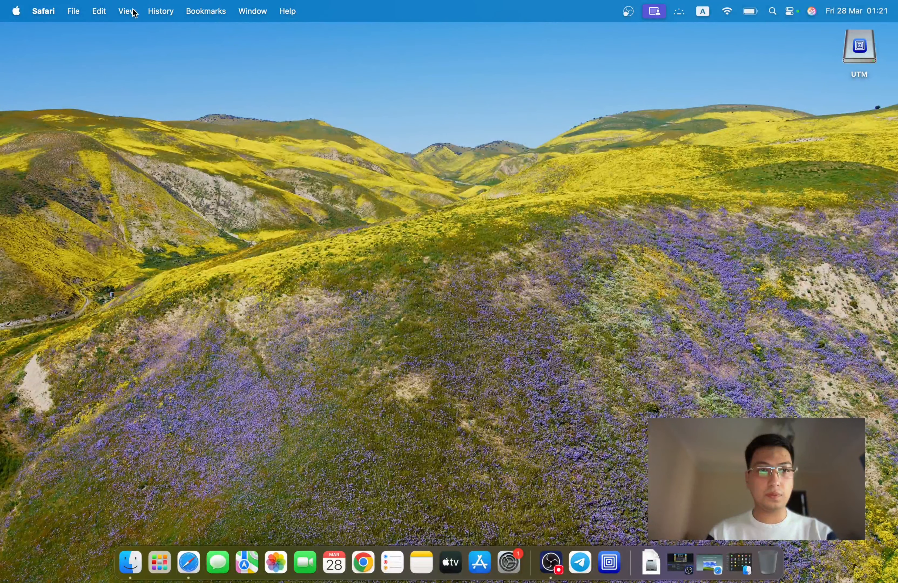
# - In Finder, go to the Downloads folder and open Parrot-security-6.3.2_arm64.utm in UTM
pyautogui.click(76, 9)
pyautogui.click(75, 10)
pyautogui.click(145, 109)
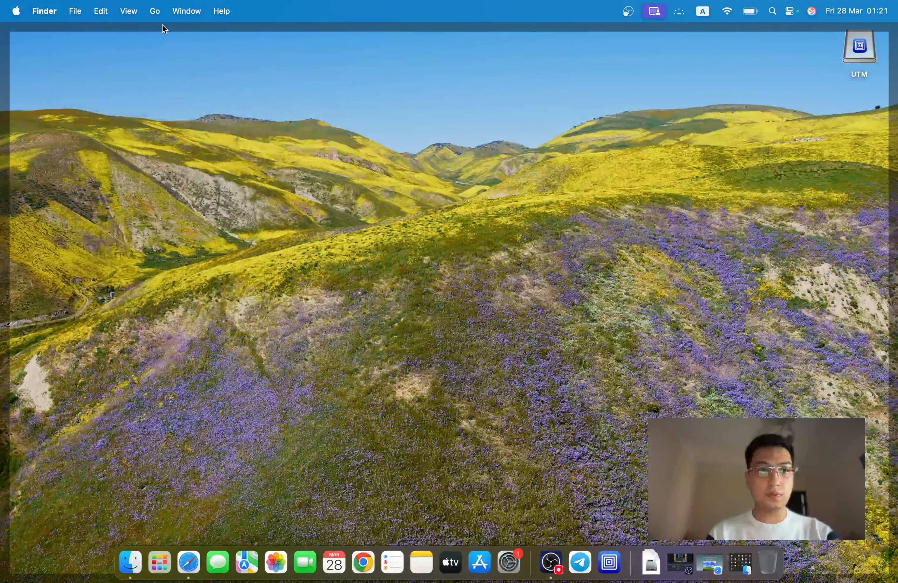
pyautogui.click(154, 12)
pyautogui.click(160, 79)
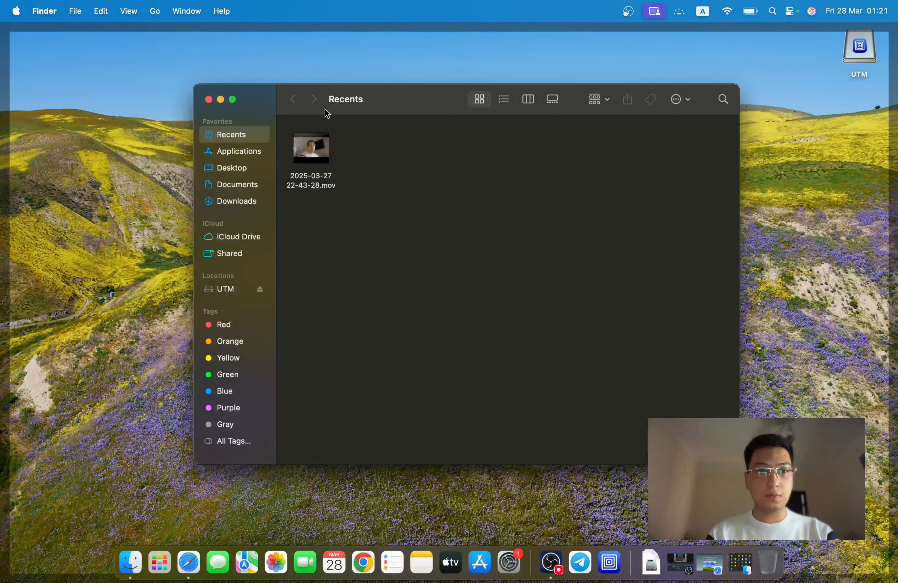
pyautogui.click(250, 151)
pyautogui.click(247, 187)
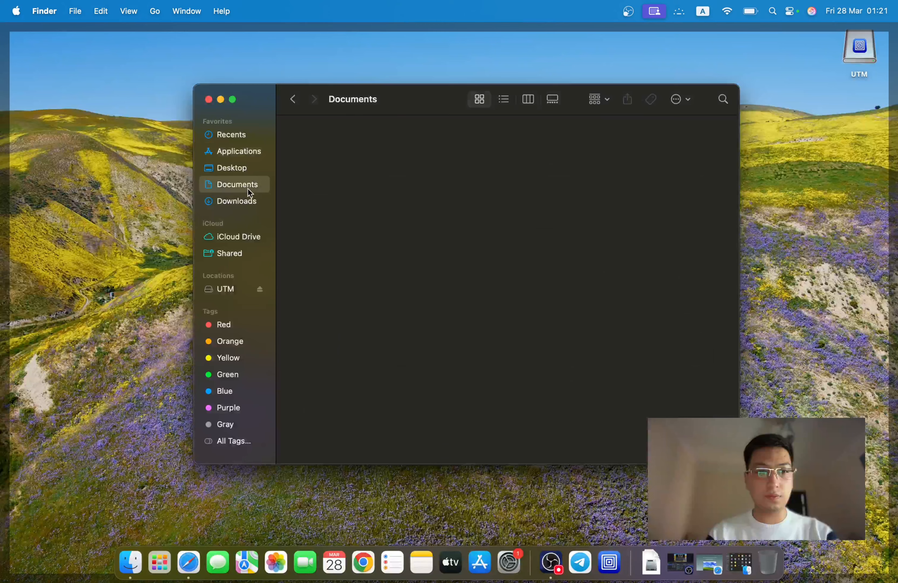
pyautogui.click(247, 198)
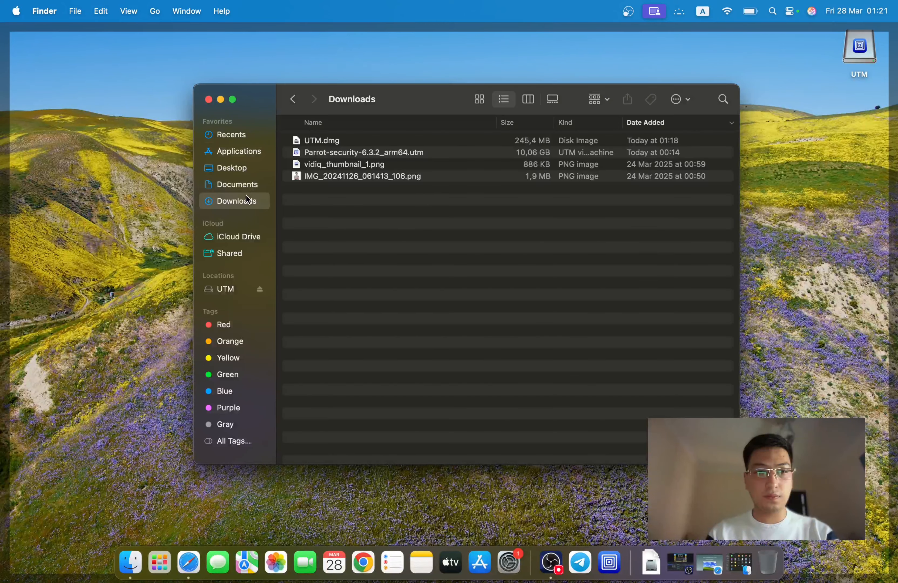
pyautogui.doubleClick(348, 153)
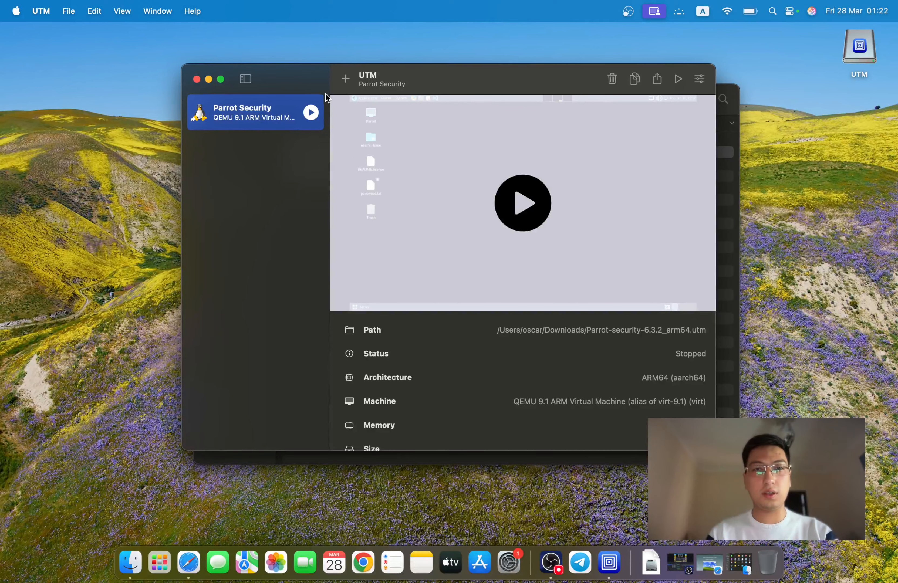
# - Minimize the Downloads window and review the Parrot Security machine's details in UTM
pyautogui.press('super+Tab')
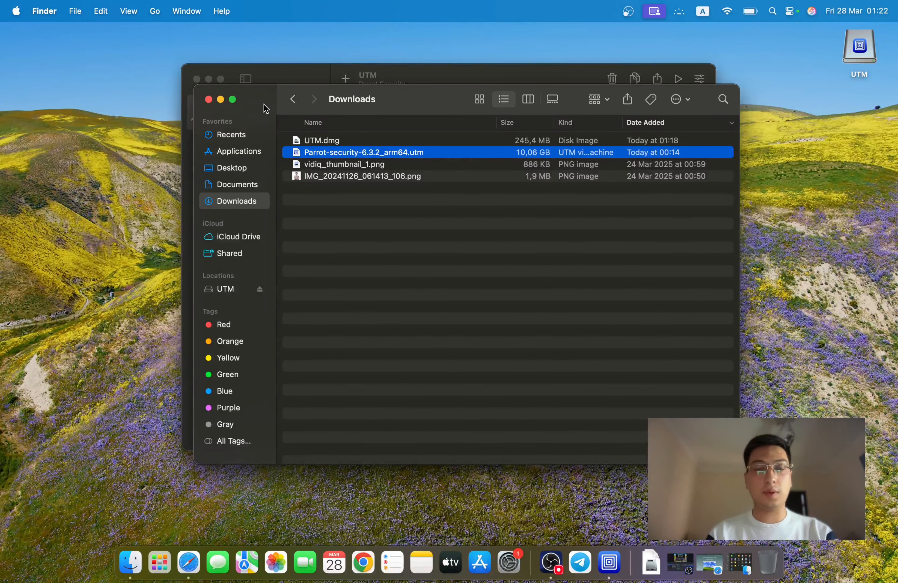
pyautogui.moveTo(266, 106); pyautogui.dragTo(266, 141)
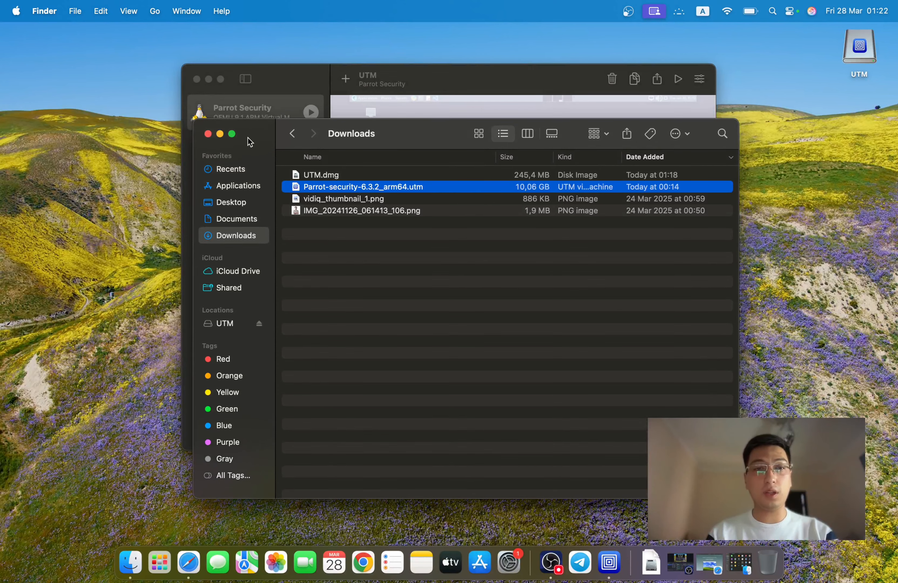
pyautogui.click(220, 134)
pyautogui.scroll(-3, 440, 246)
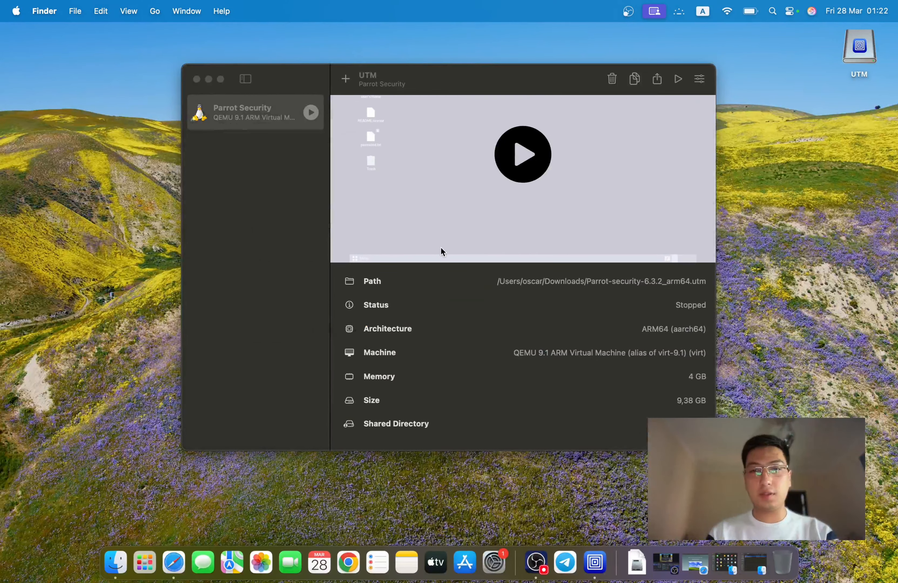
pyautogui.scroll(3, 683, 346)
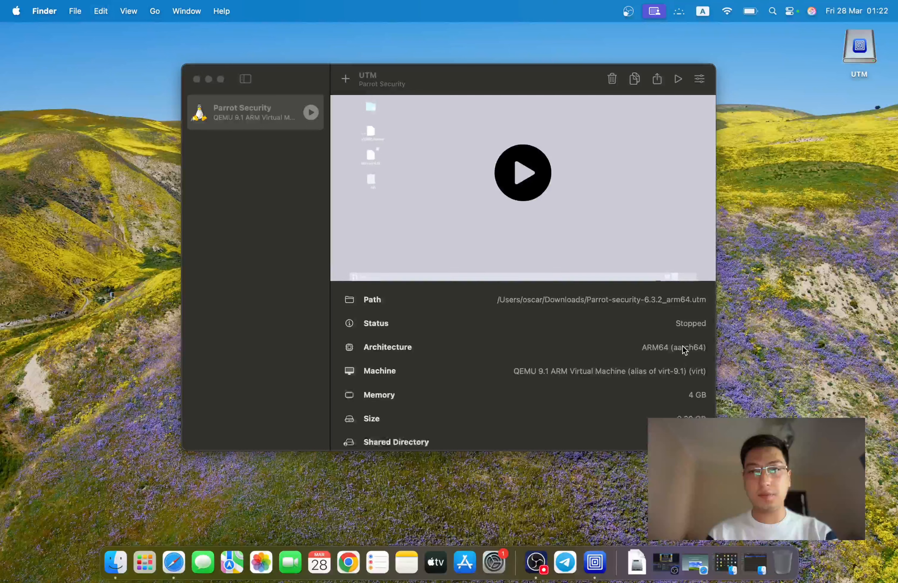
# - Open the Parrot Security machine's settings and set its system memory to 3072 MiB
pyautogui.click(703, 81)
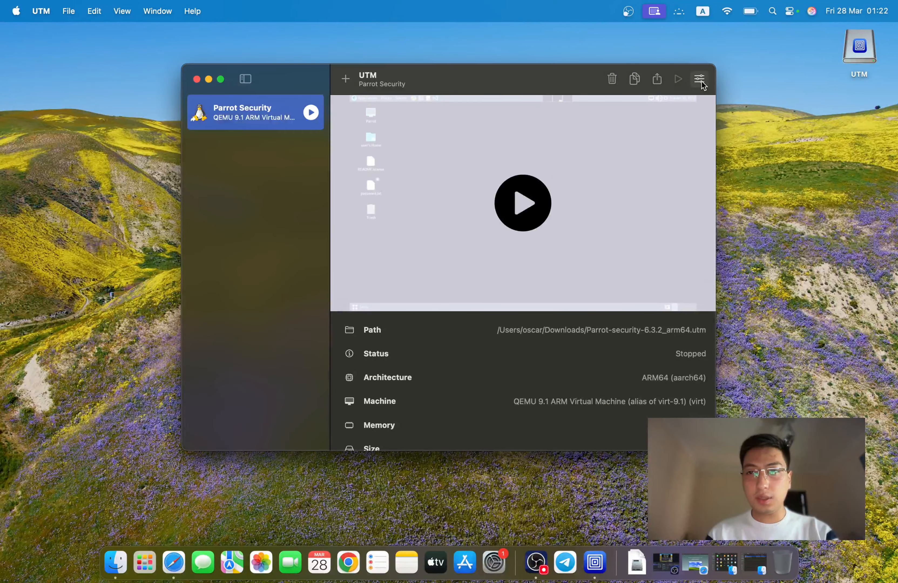
pyautogui.click(701, 81)
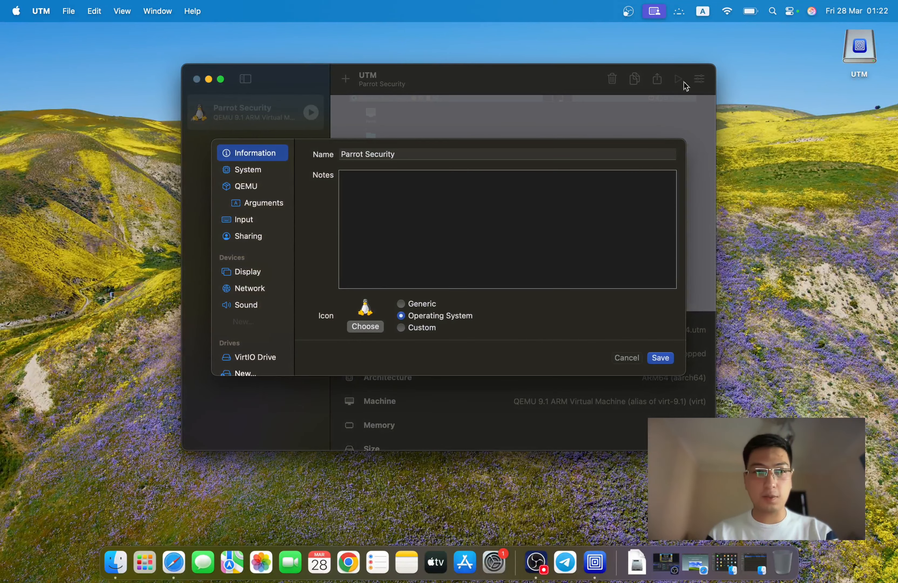
pyautogui.click(259, 174)
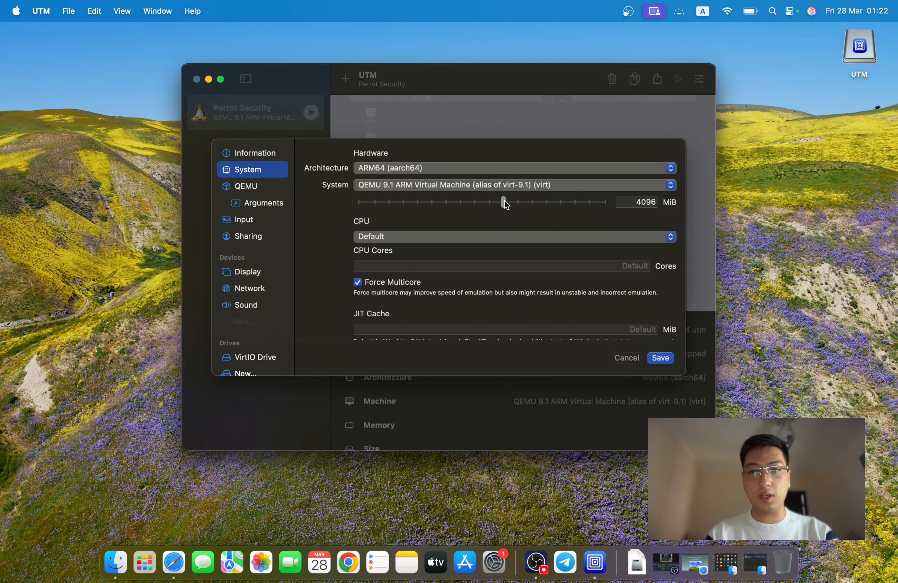
pyautogui.moveTo(504, 201)
pyautogui.mouseDown()
pyautogui.moveTo(431, 200)
pyautogui.moveTo(517, 201)
pyautogui.moveTo(478, 210)
pyautogui.moveTo(491, 209)
pyautogui.mouseUp()
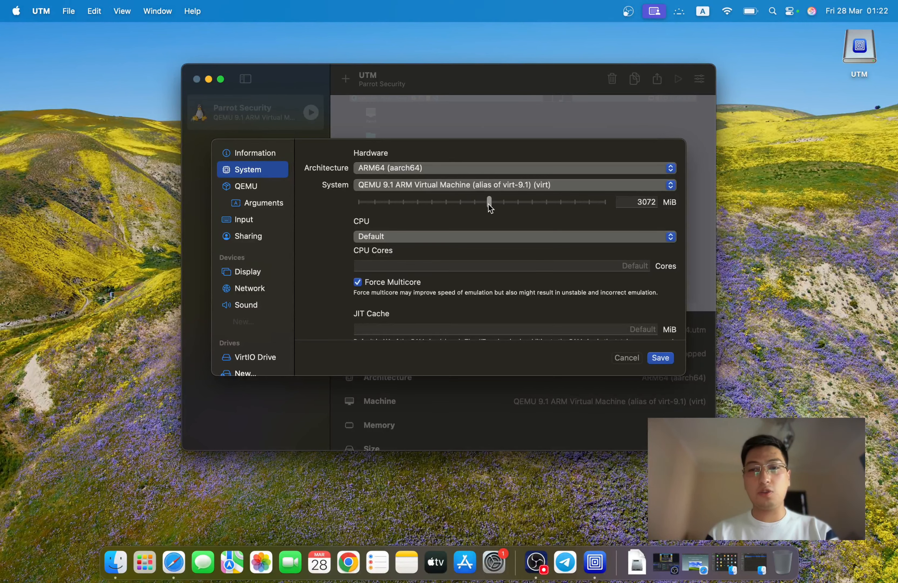
pyautogui.scroll(-2, 520, 257)
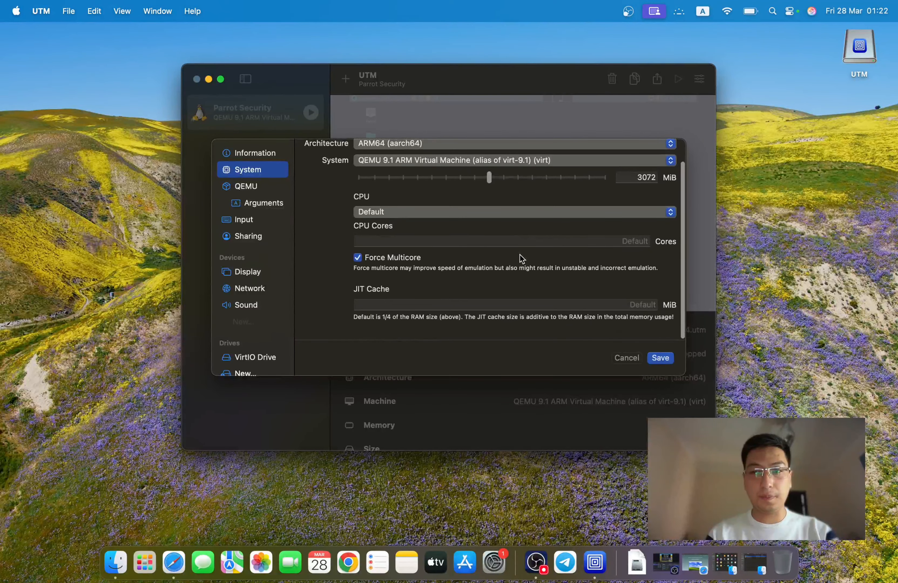
pyautogui.scroll(2, 520, 257)
# - Check the machine's QEMU and input settings, and set its network mode to Bridged (Advanced)
pyautogui.click(260, 187)
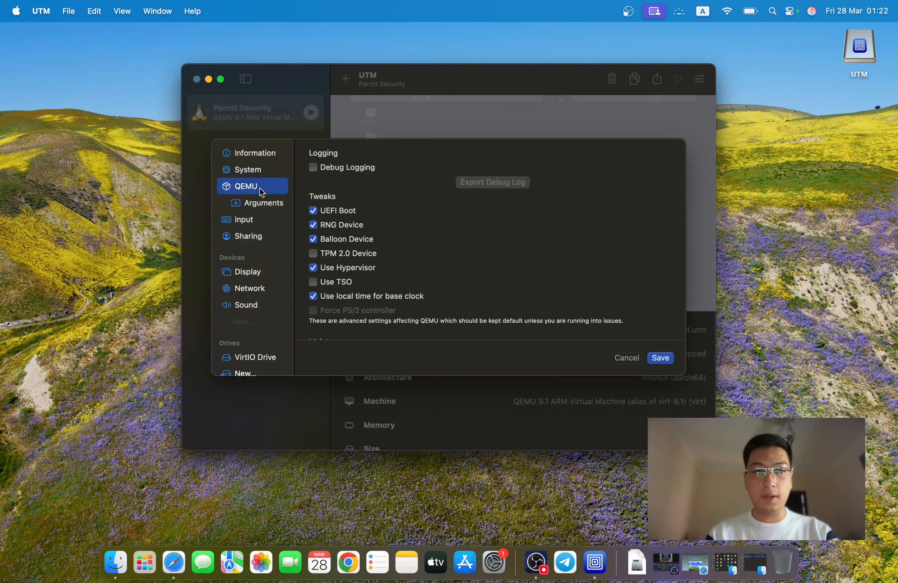
pyautogui.click(252, 220)
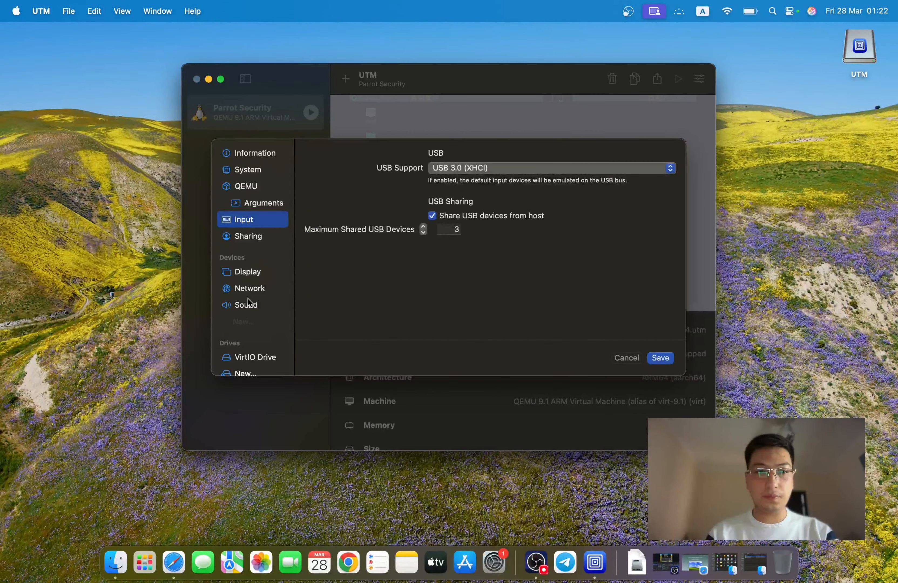
pyautogui.click(250, 289)
pyautogui.click(594, 170)
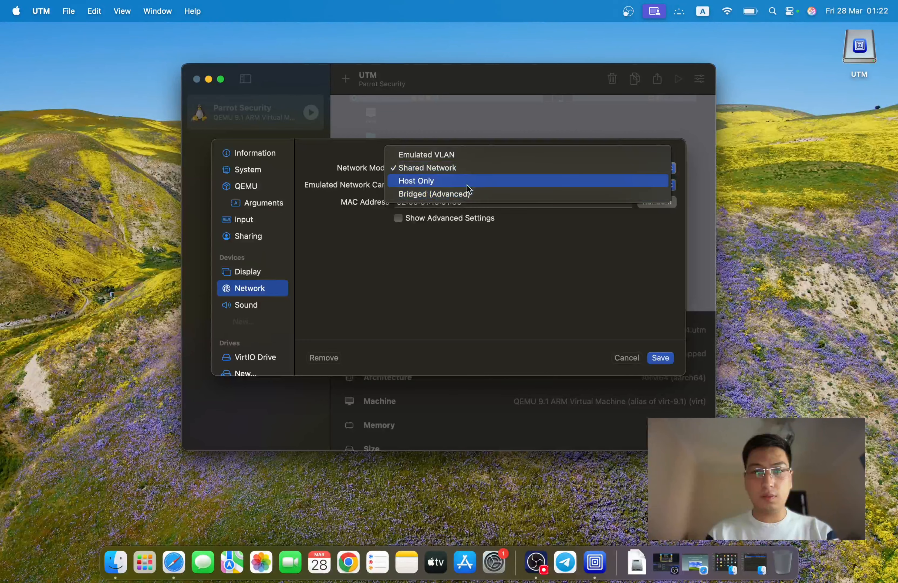
pyautogui.click(491, 197)
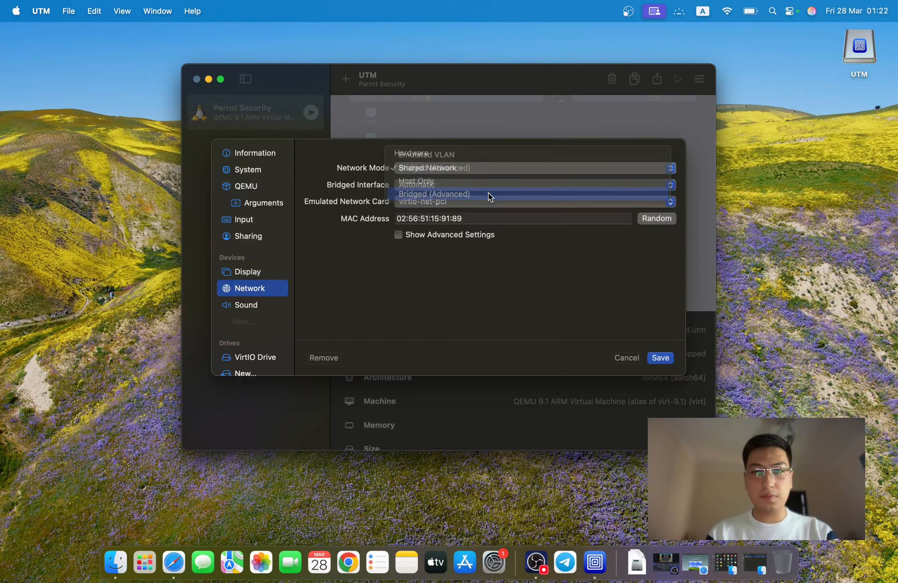
# - Save the machine's settings, start the Parrot Security machine and boot the Parrot OS 6 GNU/Linux entry
pyautogui.click(659, 358)
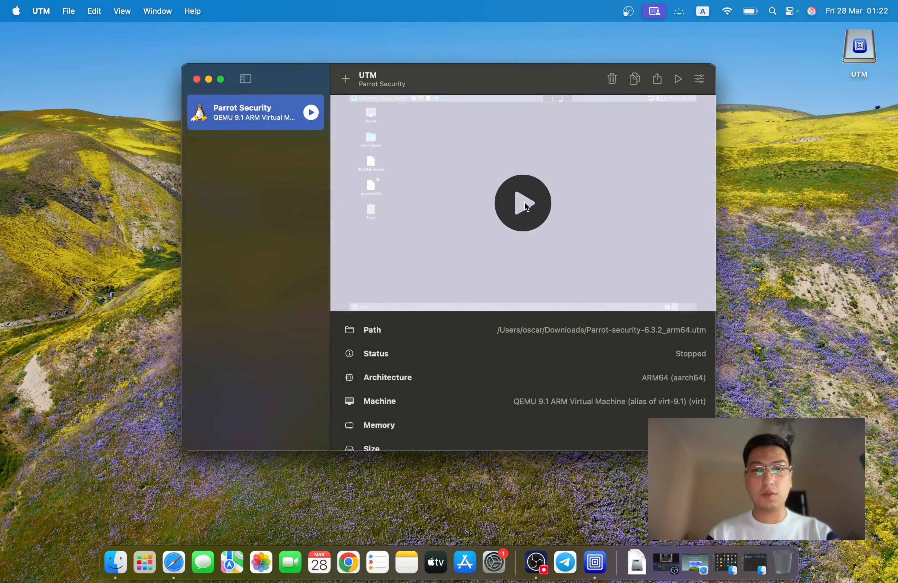
pyautogui.click(524, 203)
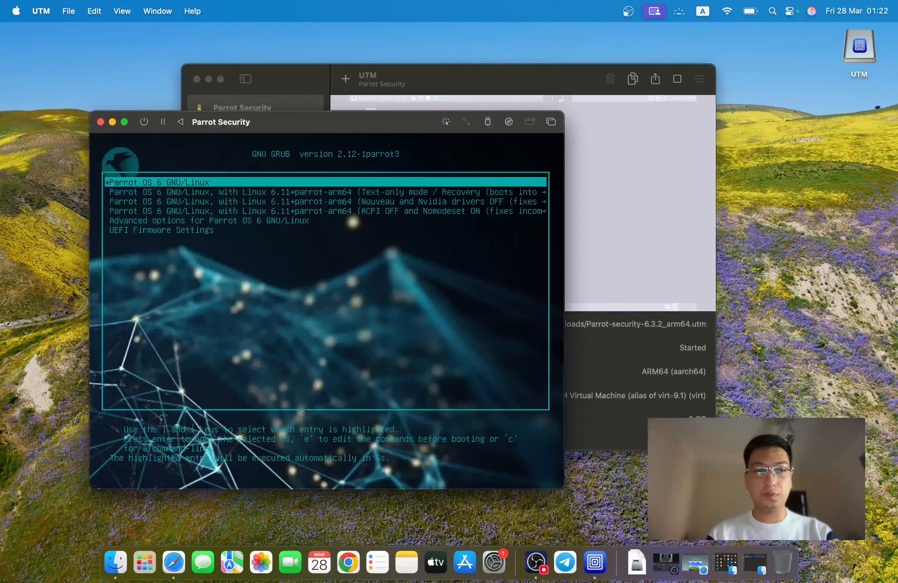
pyautogui.press('Return')
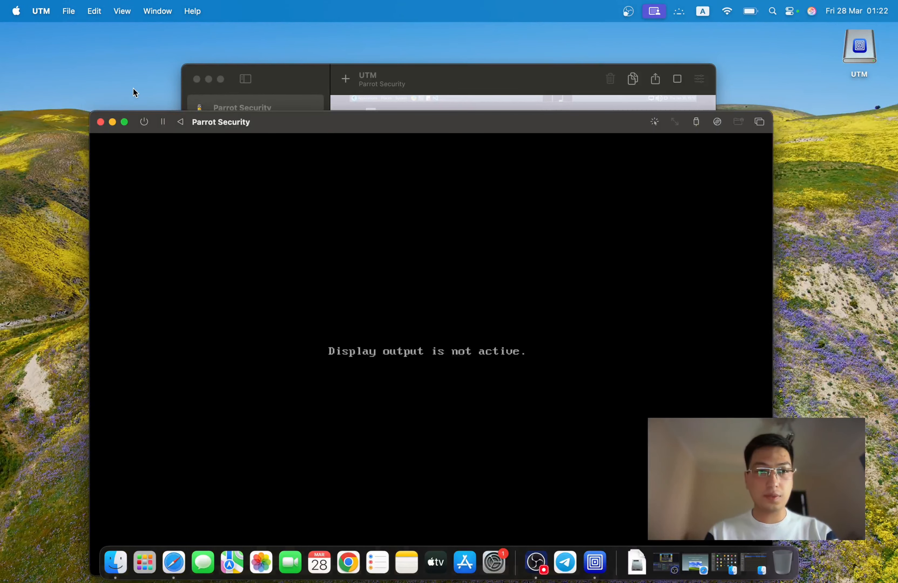
# - Reposition the virtual machine's window, view the Parrot desktop in full screen and return it to windowed display
pyautogui.moveTo(390, 119); pyautogui.dragTo(371, 54)
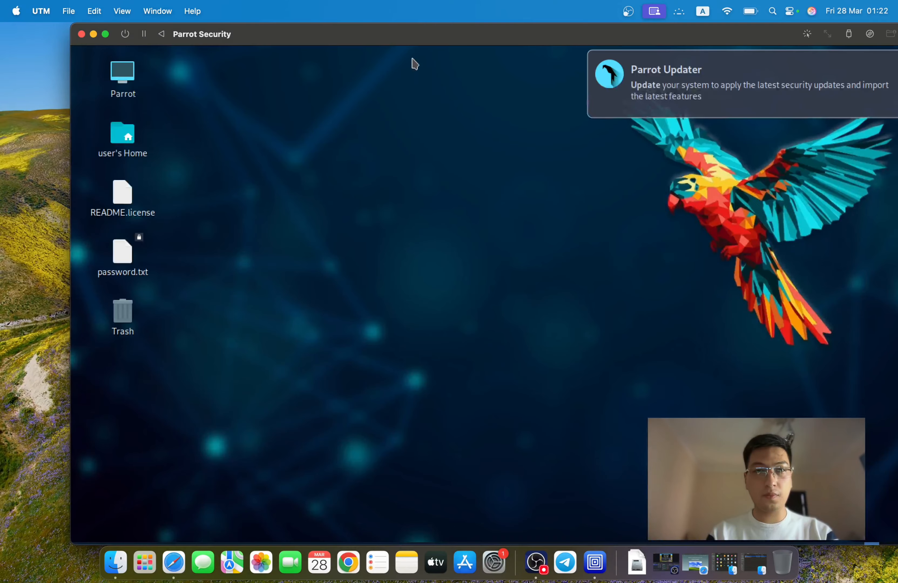
pyautogui.moveTo(493, 37); pyautogui.dragTo(443, 38)
pyautogui.click(58, 38)
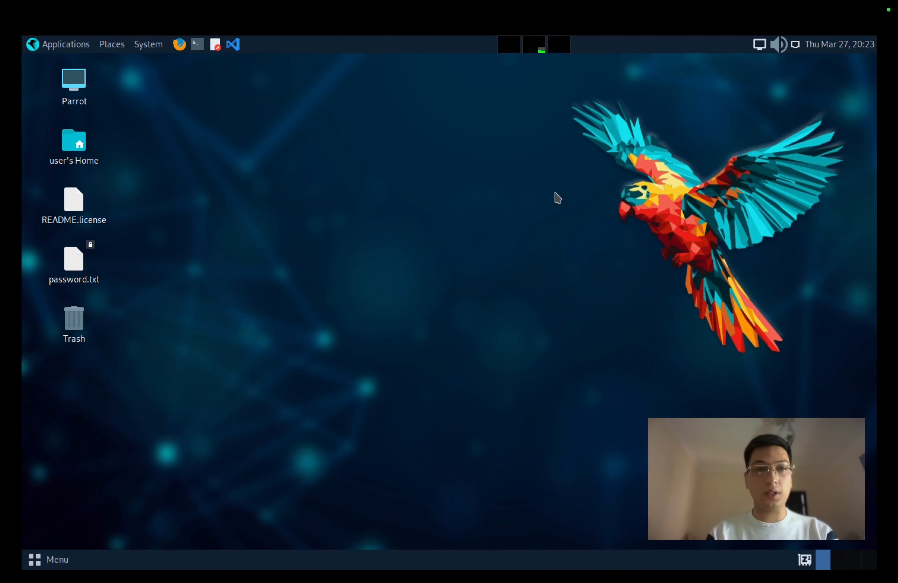
pyautogui.moveTo(244, 4)
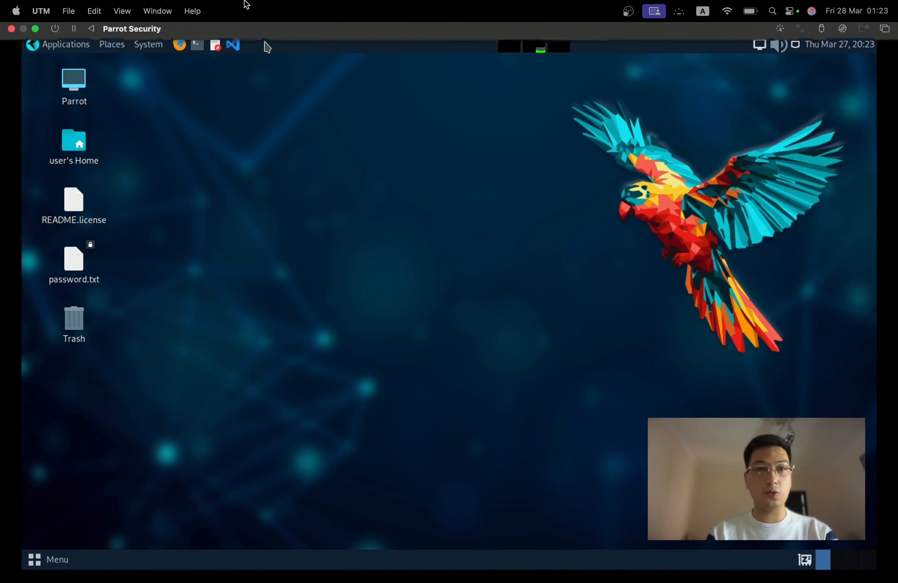
pyautogui.click(38, 35)
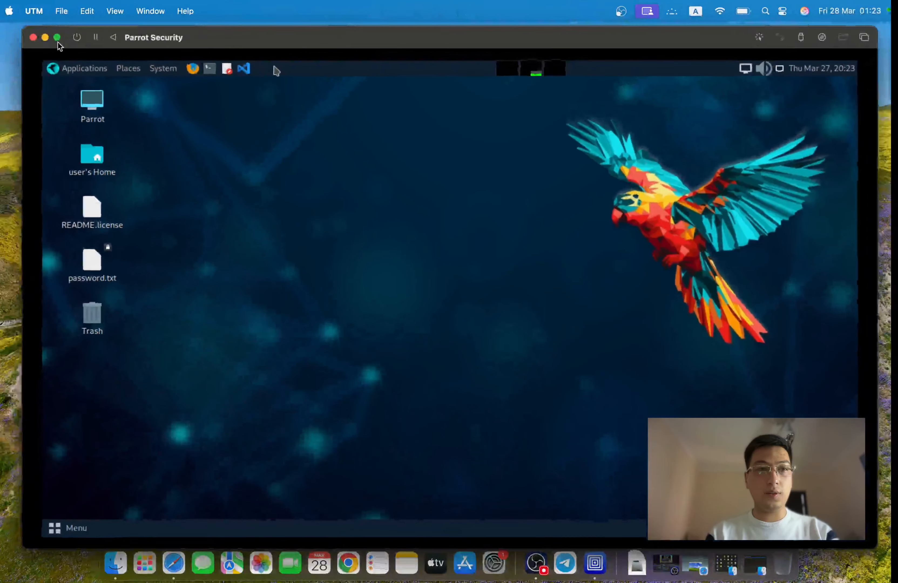
pyautogui.click(46, 37)
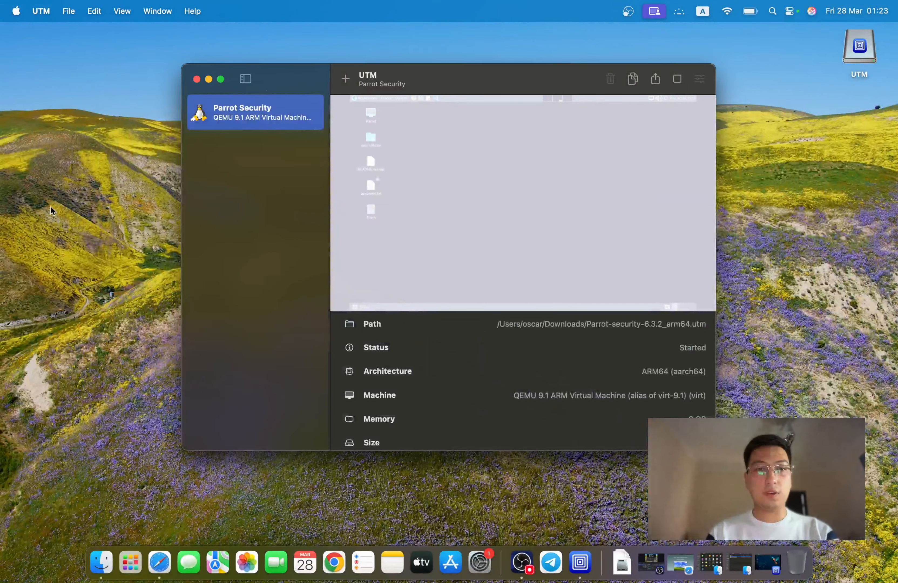
pyautogui.click(51, 205)
pyautogui.press('super+Tab')
pyautogui.click(686, 568)
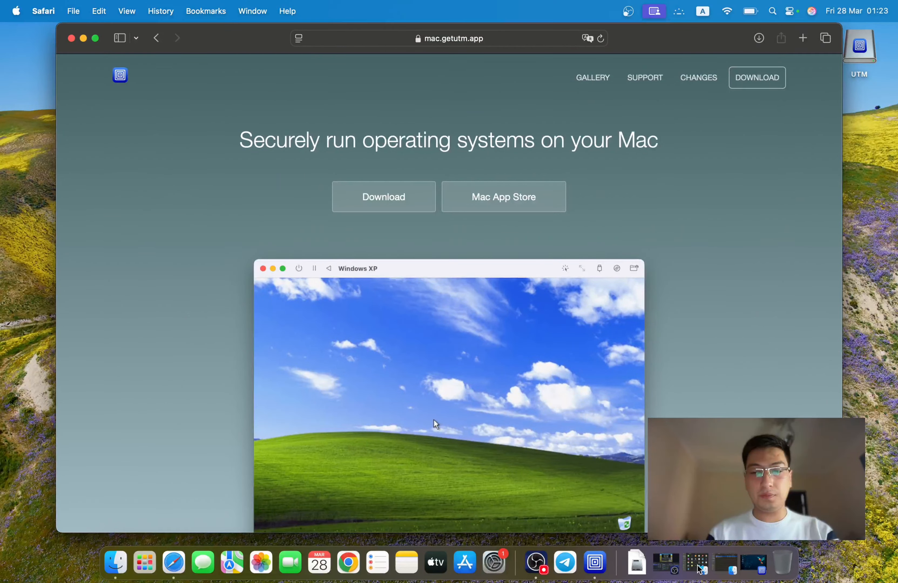
pyautogui.click(83, 38)
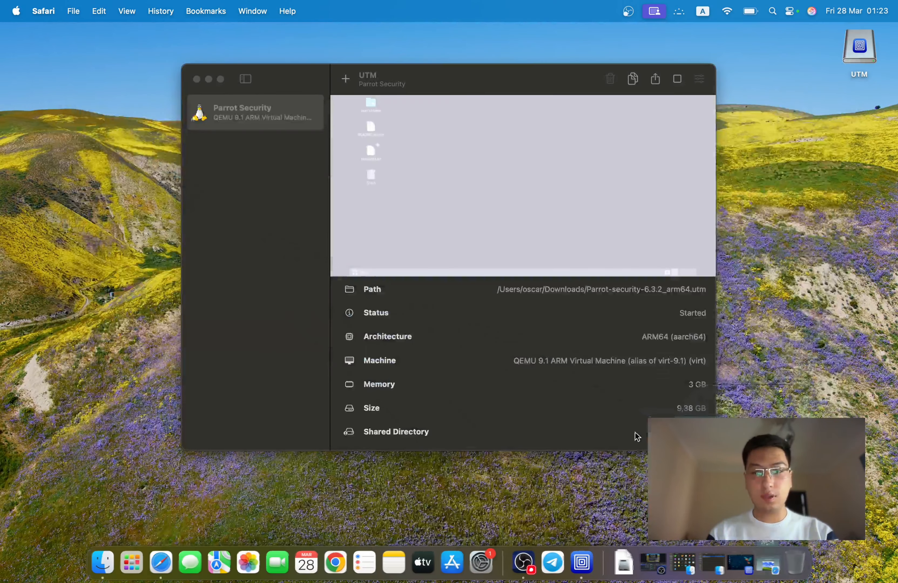
pyautogui.click(718, 567)
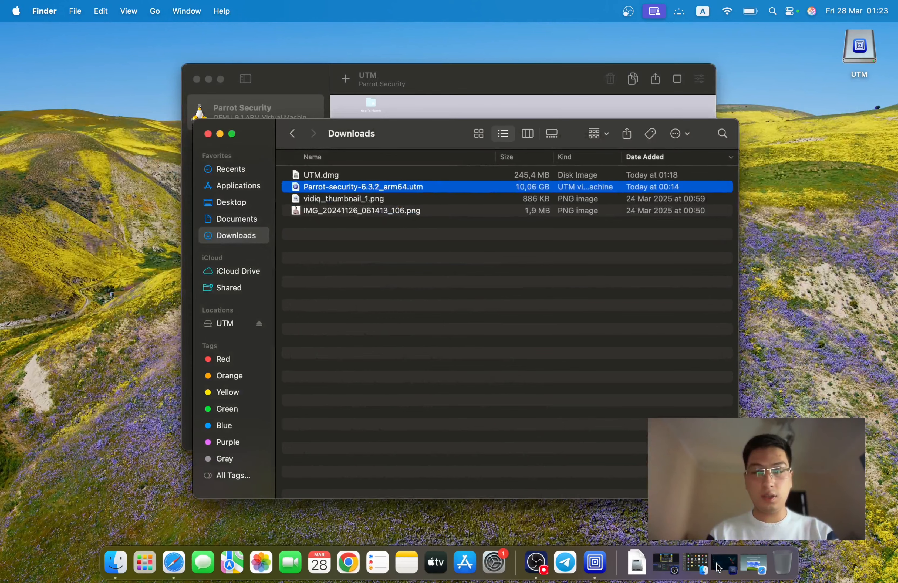
pyautogui.click(728, 567)
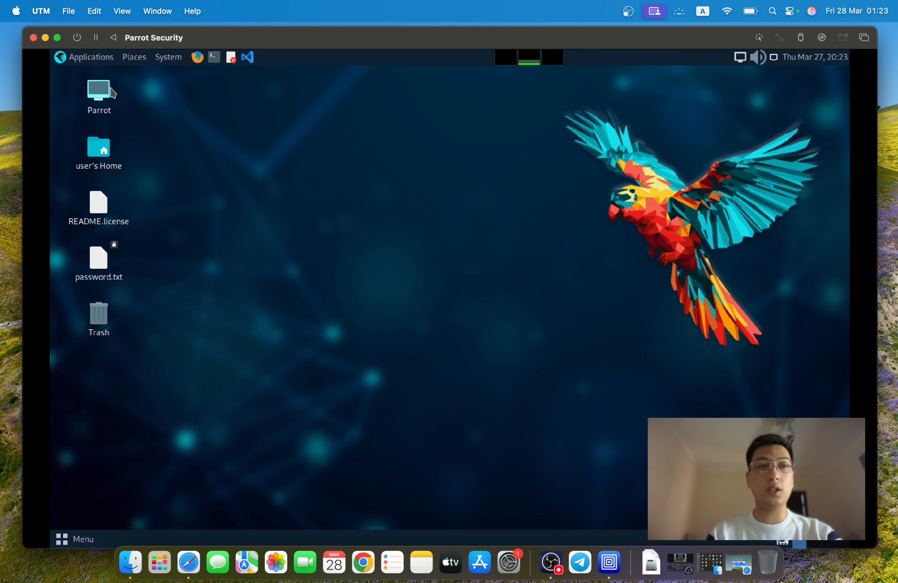
# - Browse the application categories on the Parrot desktop, including Office, Pentesting and Programming, without launching anything
pyautogui.click(100, 59)
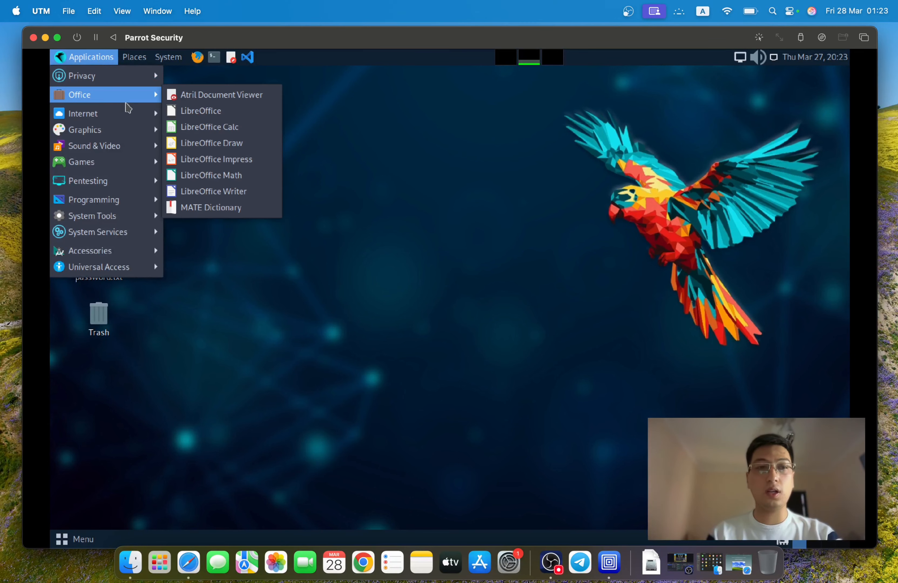
pyautogui.moveTo(170, 61)
pyautogui.moveTo(90, 63)
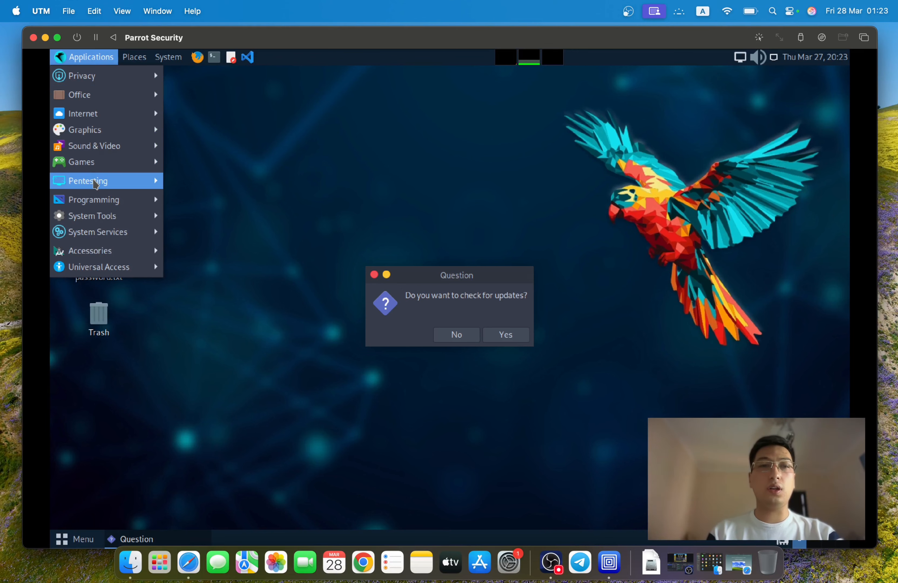
pyautogui.moveTo(97, 205)
pyautogui.click(247, 131)
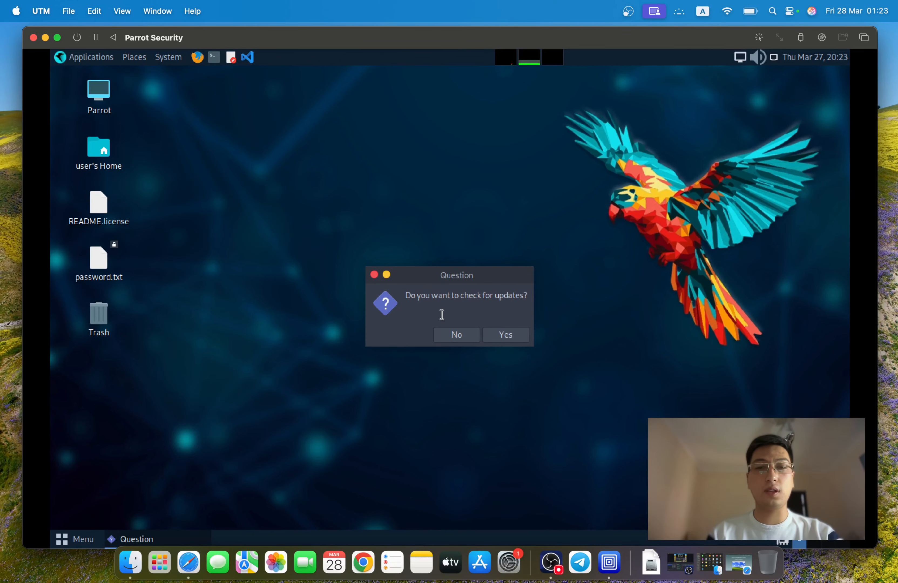
# - Accept the check for system updates, and cancel it at the super user authentication request
pyautogui.click(505, 335)
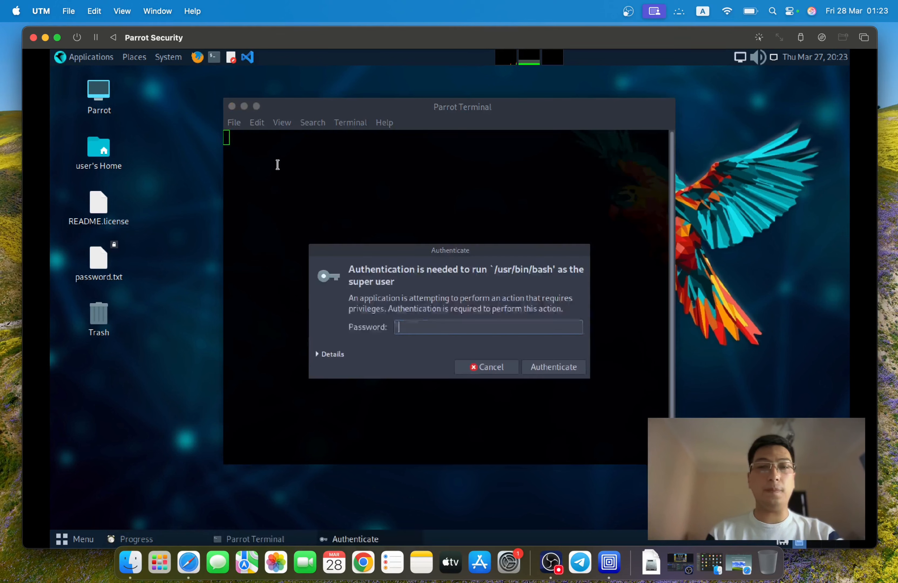
pyautogui.click(471, 367)
pyautogui.click(492, 334)
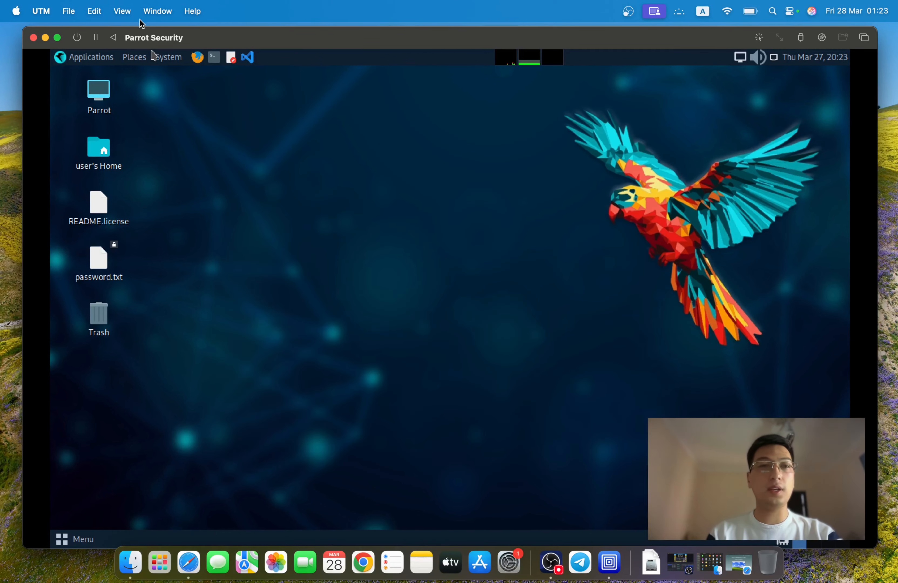
# - Open a Parrot terminal, run the id command to check the current user, and exit the terminal
pyautogui.click(215, 57)
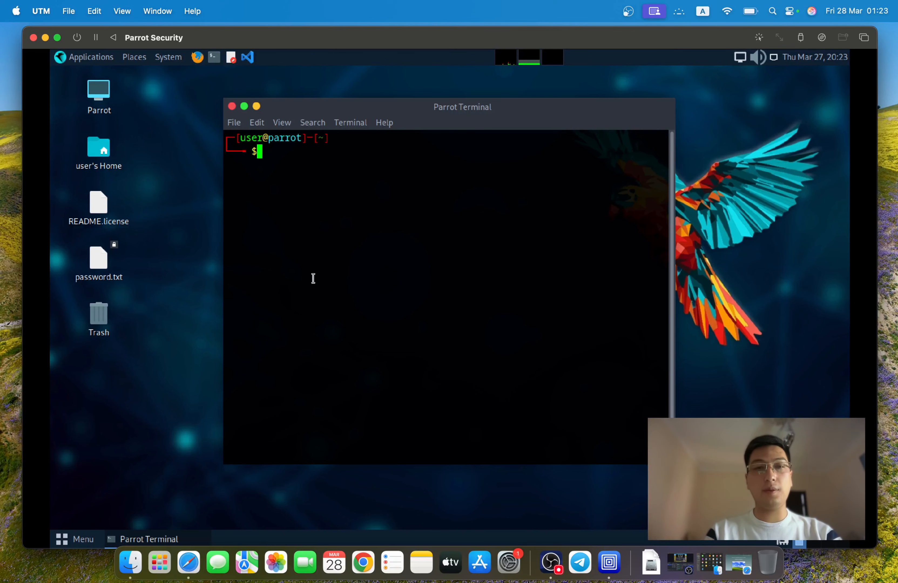
pyautogui.write('id')
pyautogui.press('Return')
pyautogui.write('exit')
pyautogui.press('Return')
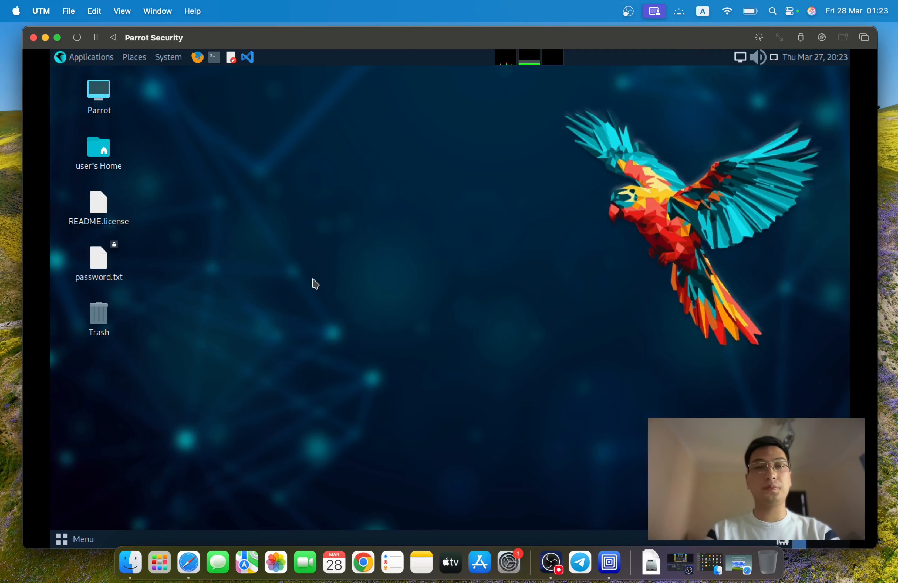
# - Close the Parrot Security machine's window and confirm stopping it, and close the UTM and Downloads windows
pyautogui.click(33, 38)
pyautogui.click(425, 318)
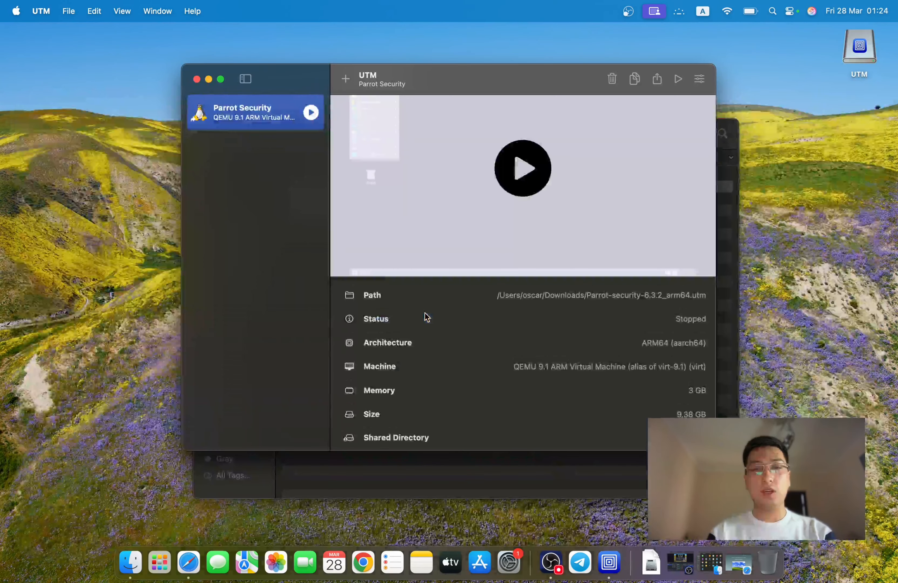
pyautogui.click(196, 79)
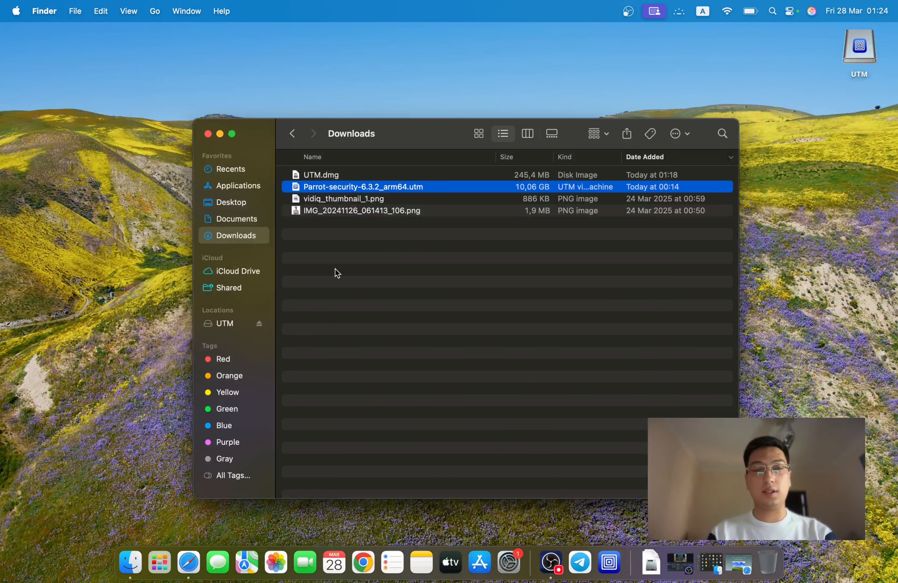
pyautogui.click(208, 135)
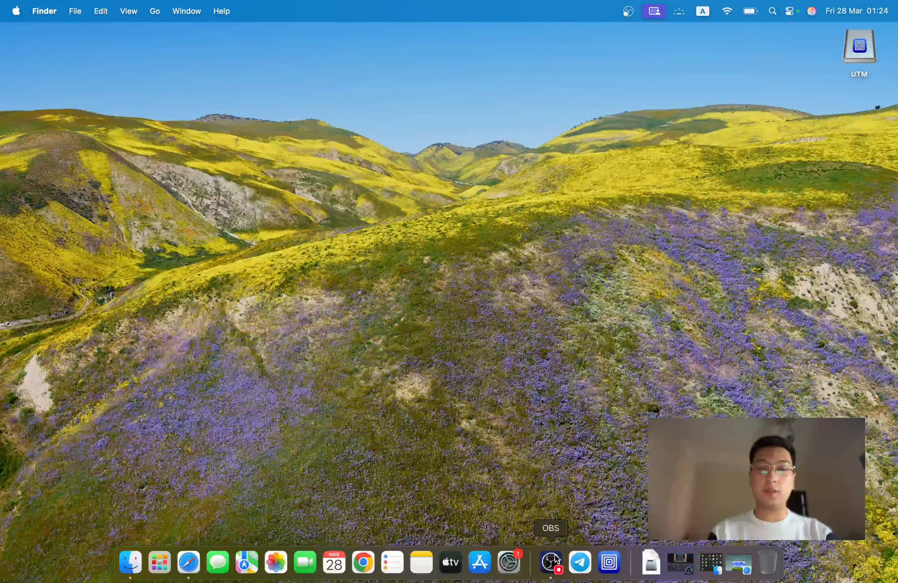
pyautogui.click(555, 570)
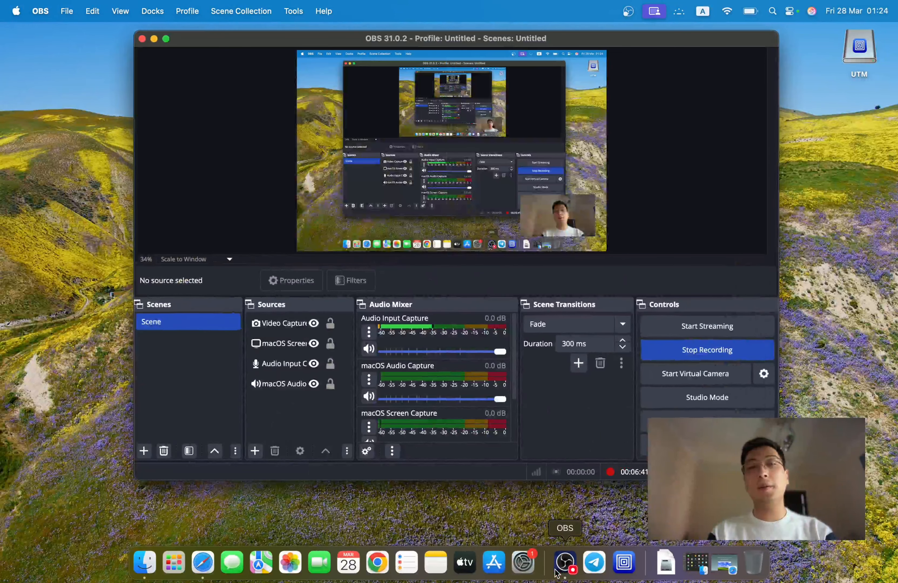